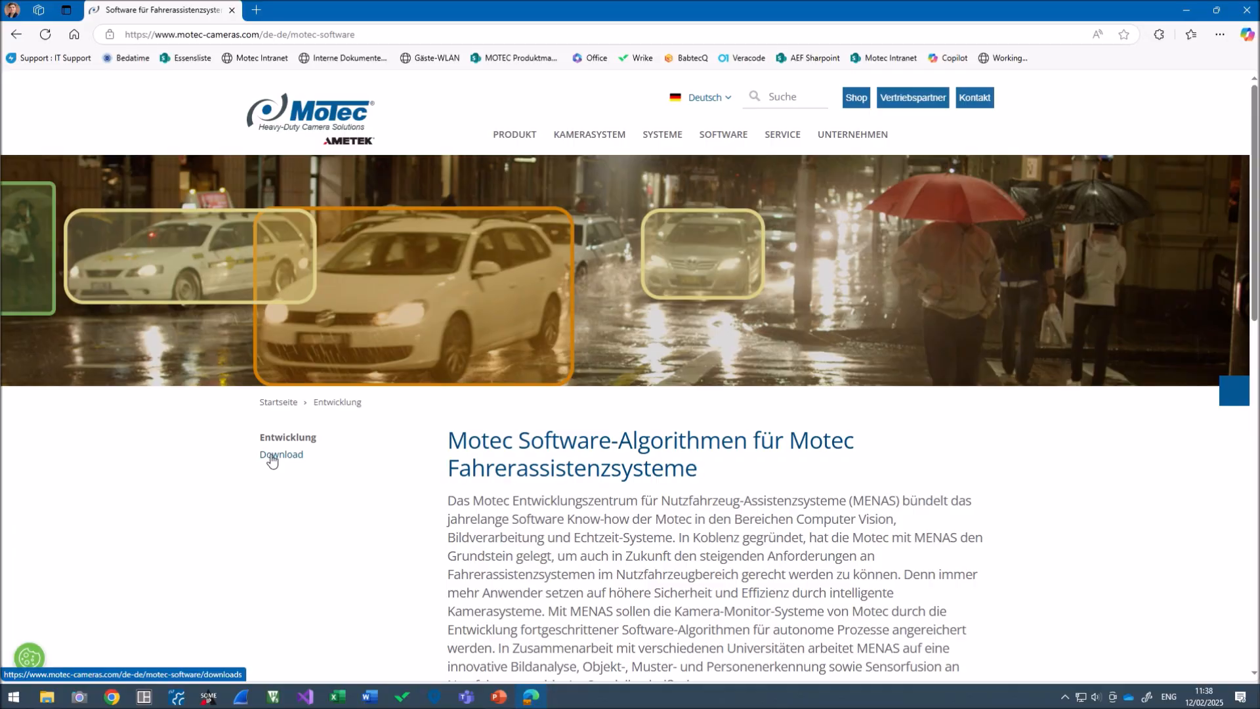
Download NetworkCameraConfiguratorRelease1_0_0_68.zip from the software downloads page, then close Edge
click(273, 459)
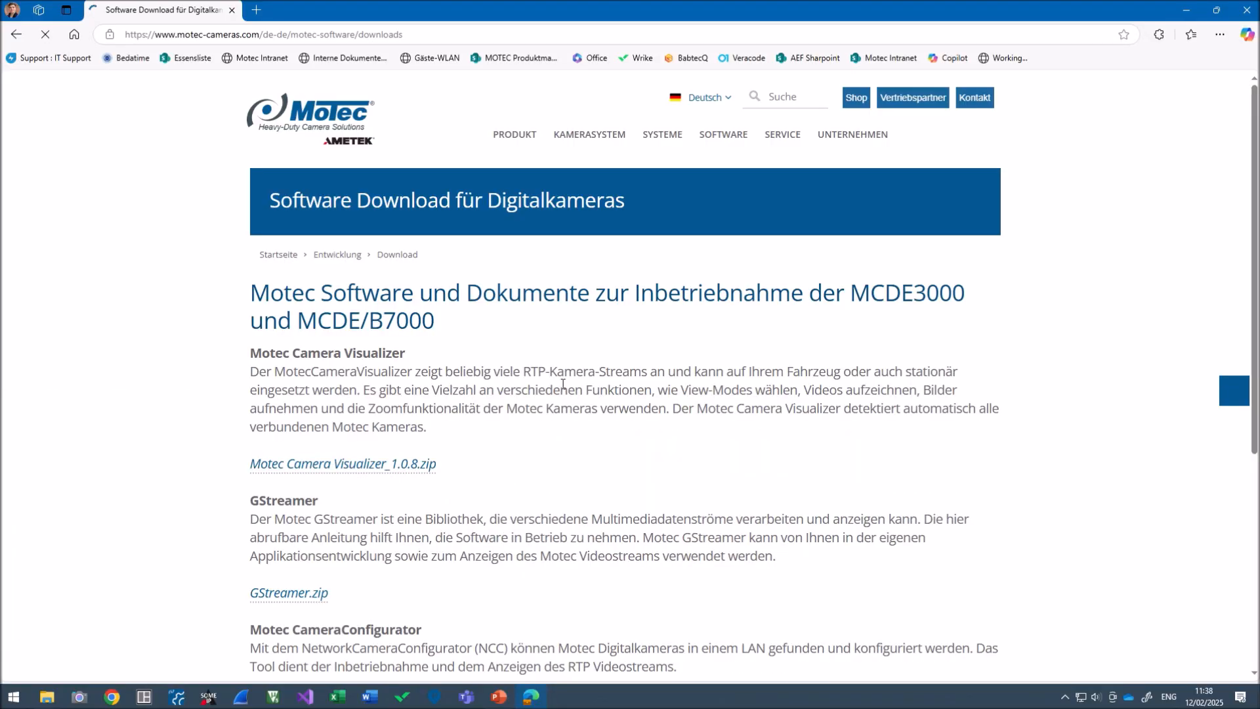
scroll(571, 371, down, 3)
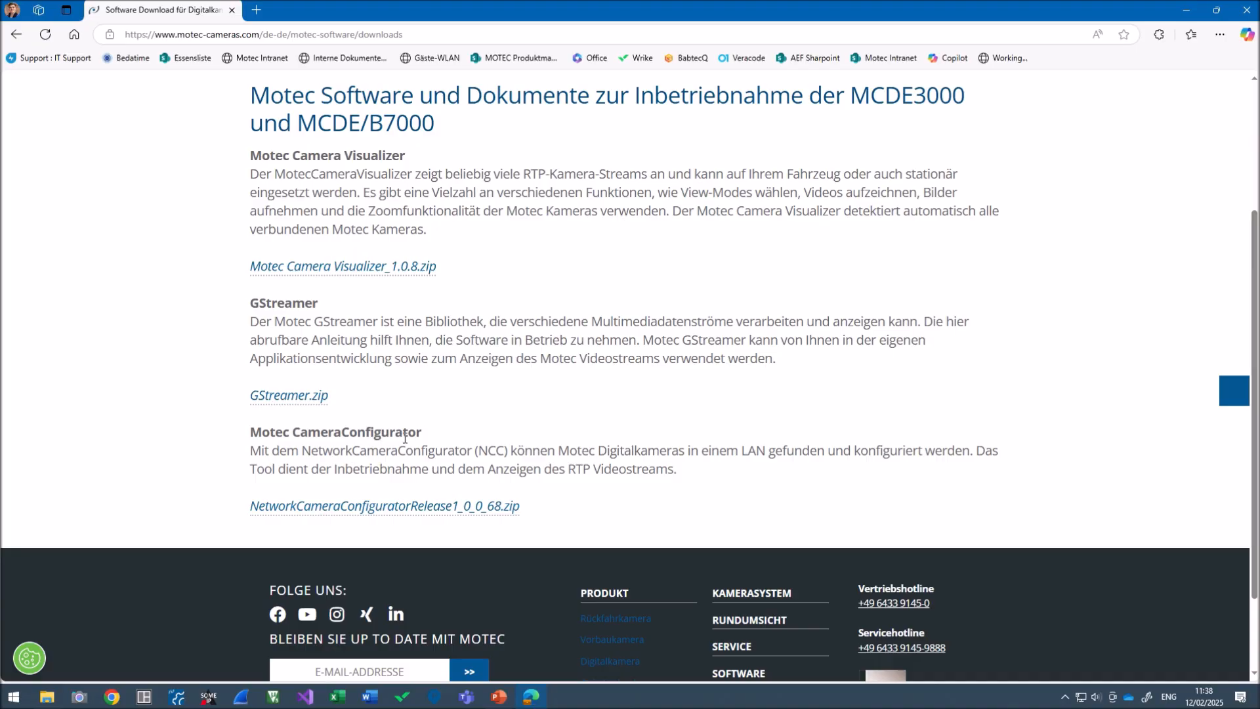
click(342, 513)
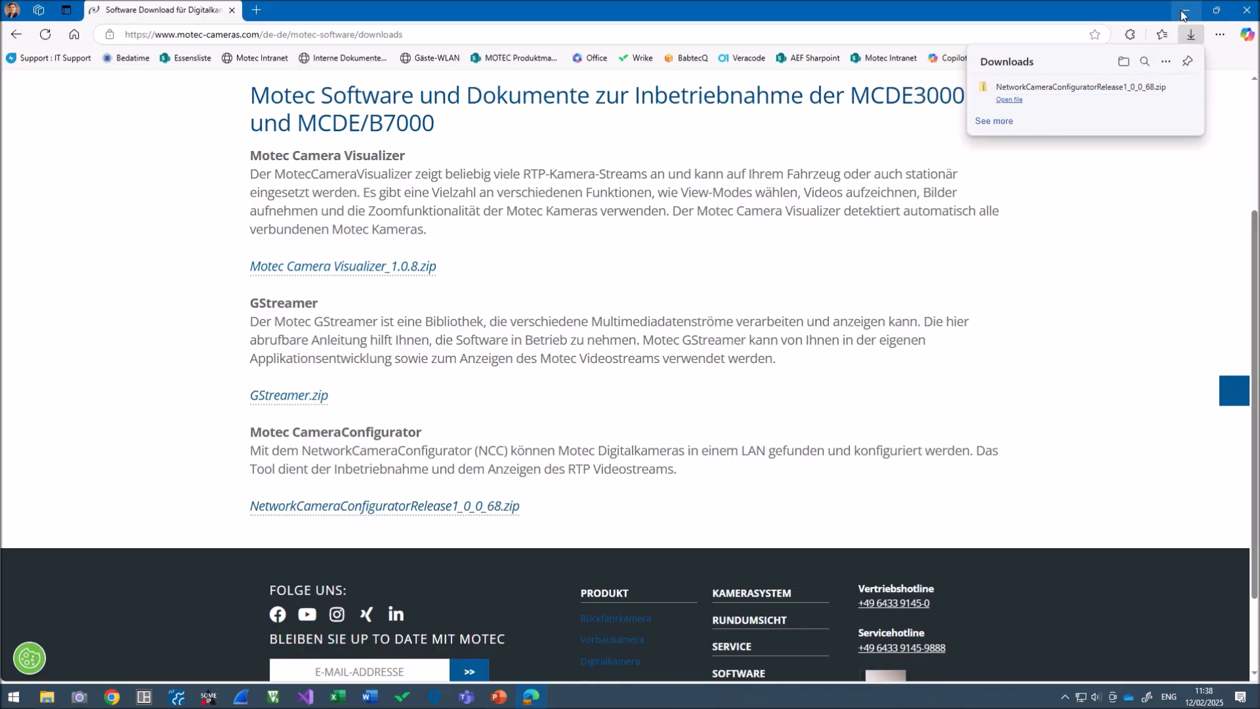
click(1245, 10)
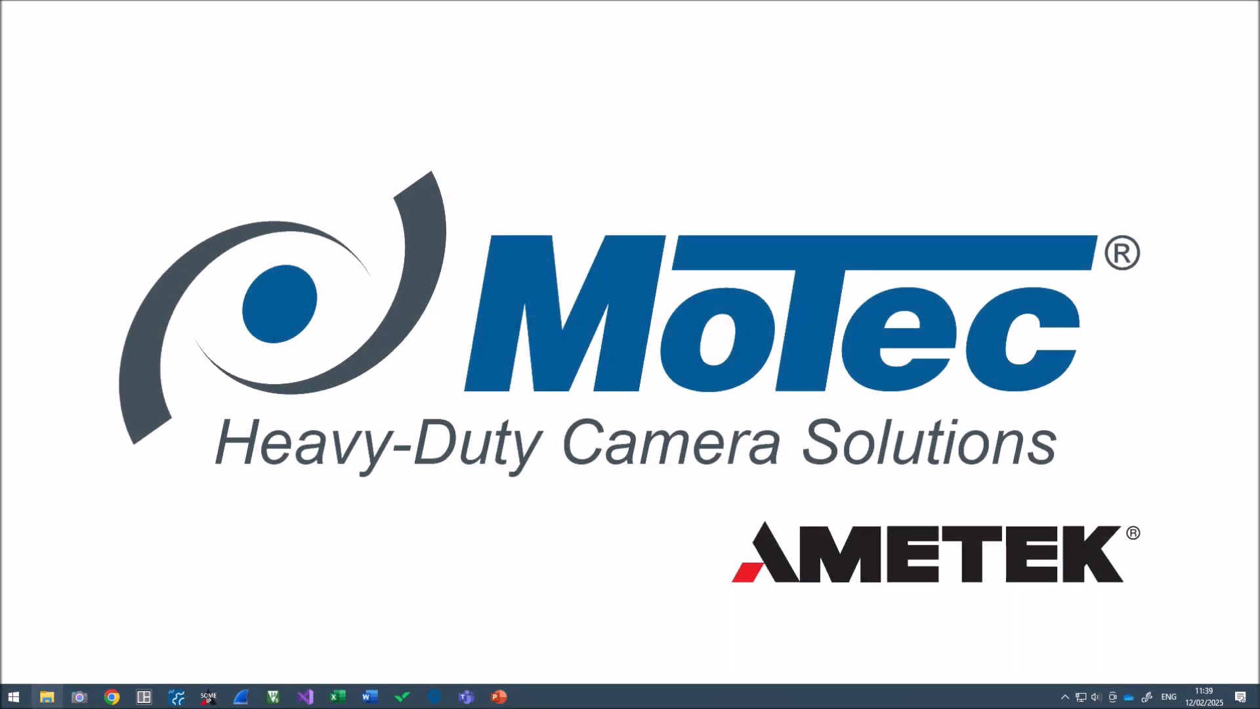
Drag the configurator folder out of the zip in Downloads onto the desktop, then close Explorer
click(45, 700)
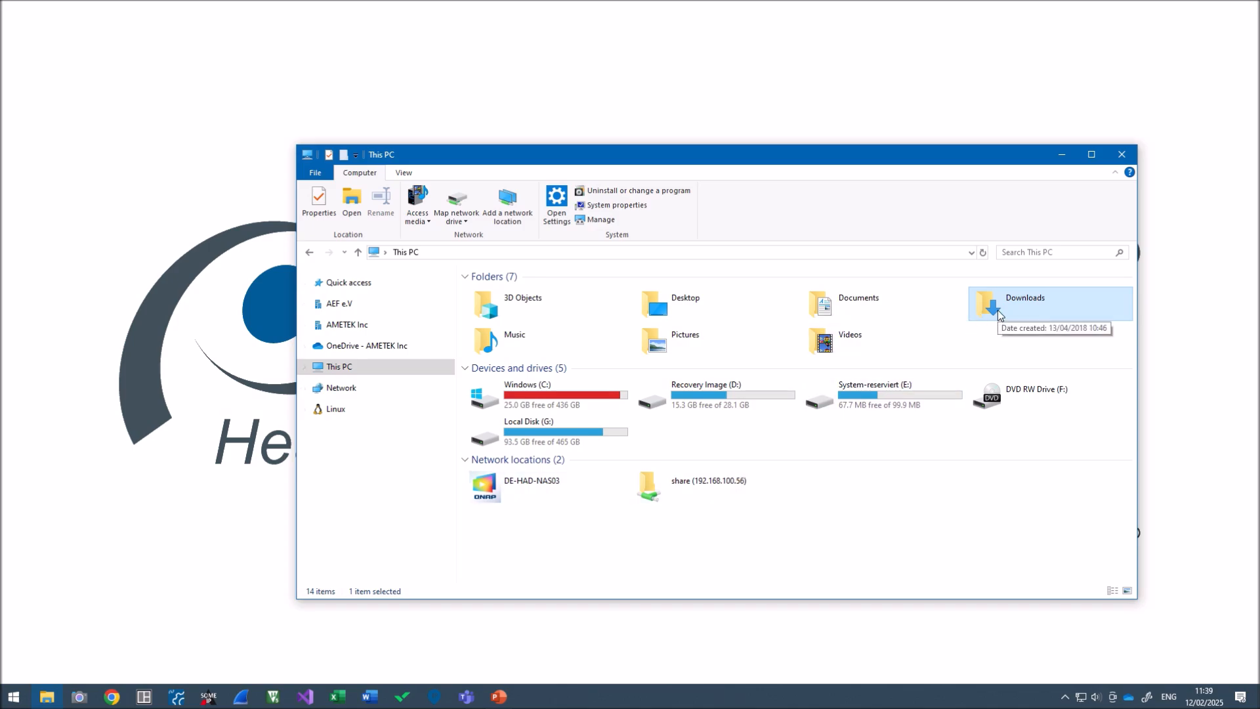
double_click(974, 307)
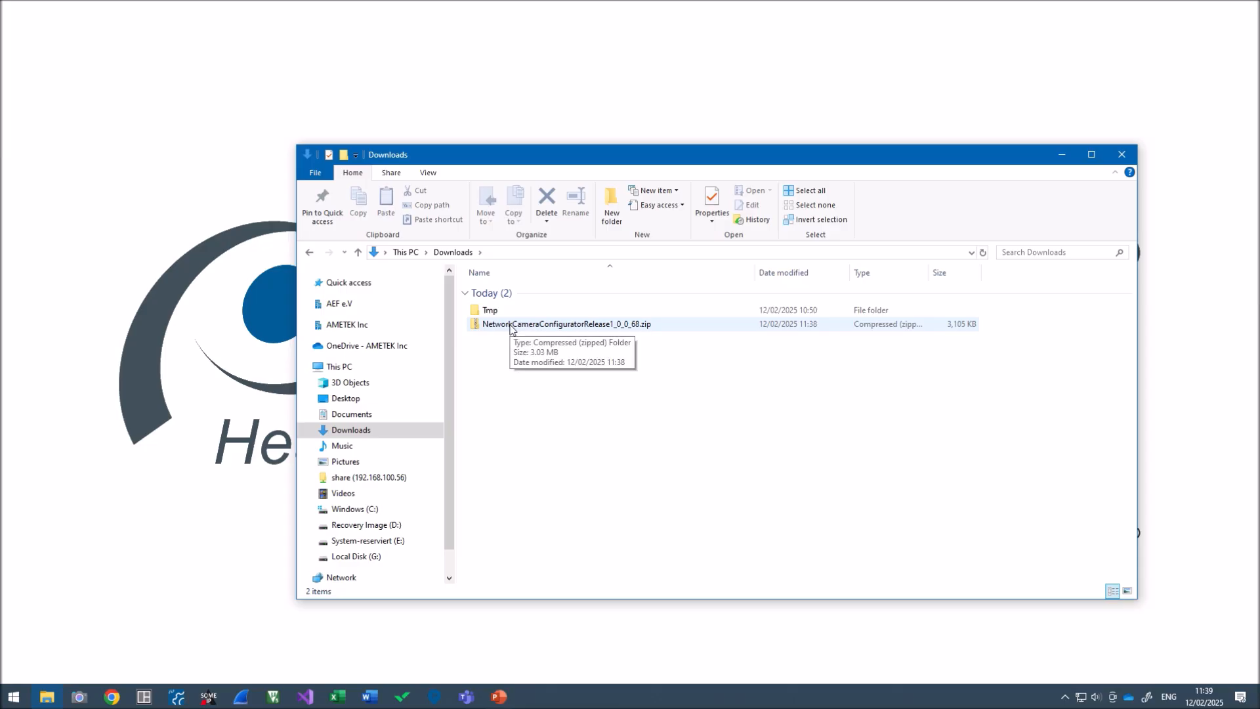
double_click(514, 325)
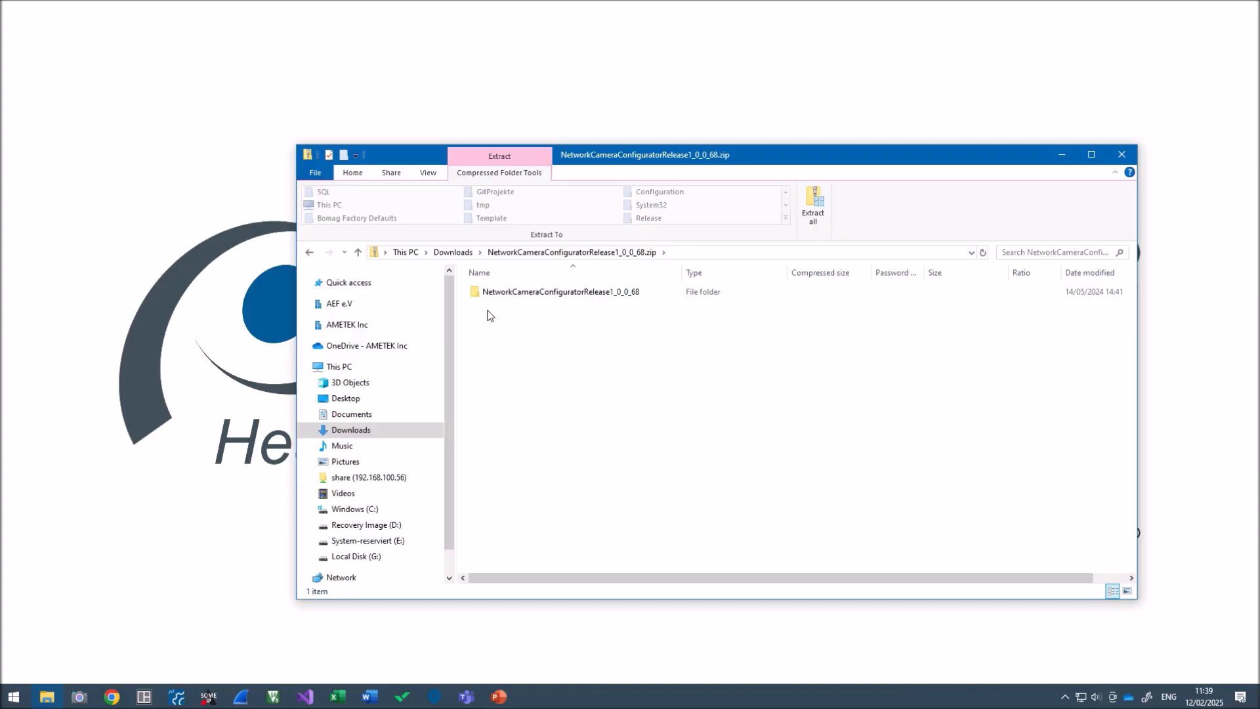
drag(508, 300, 467, 100)
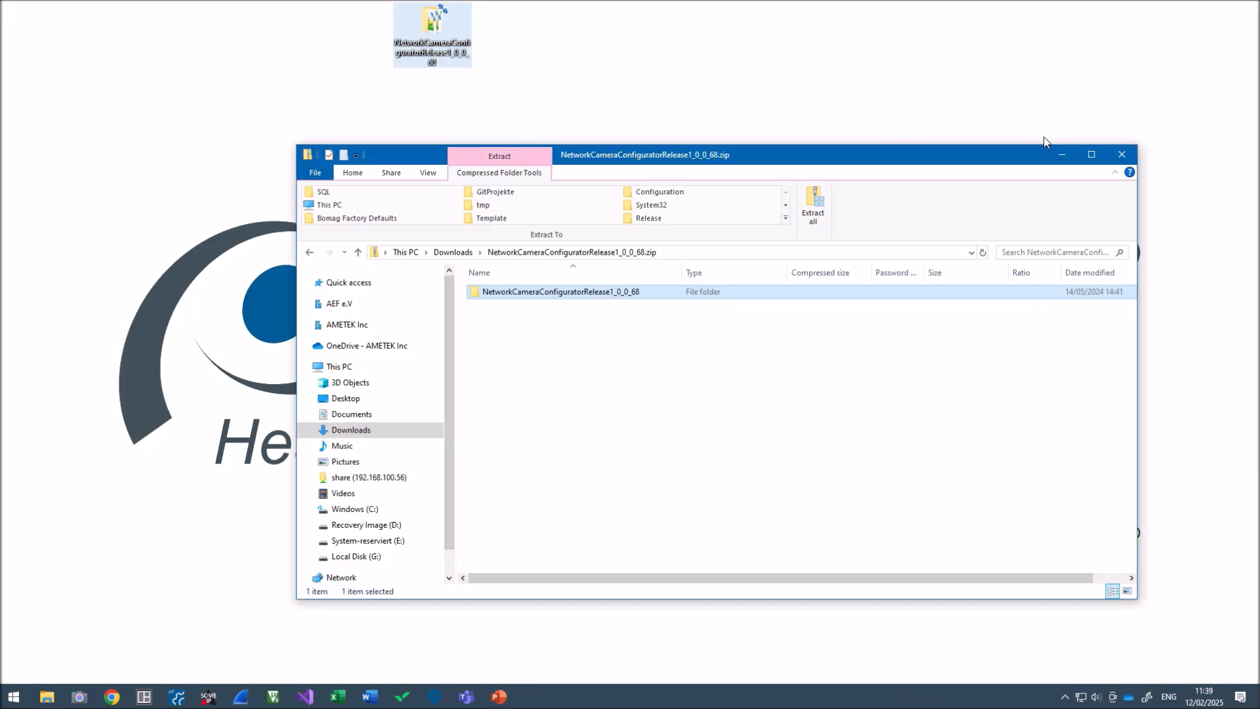
click(1122, 155)
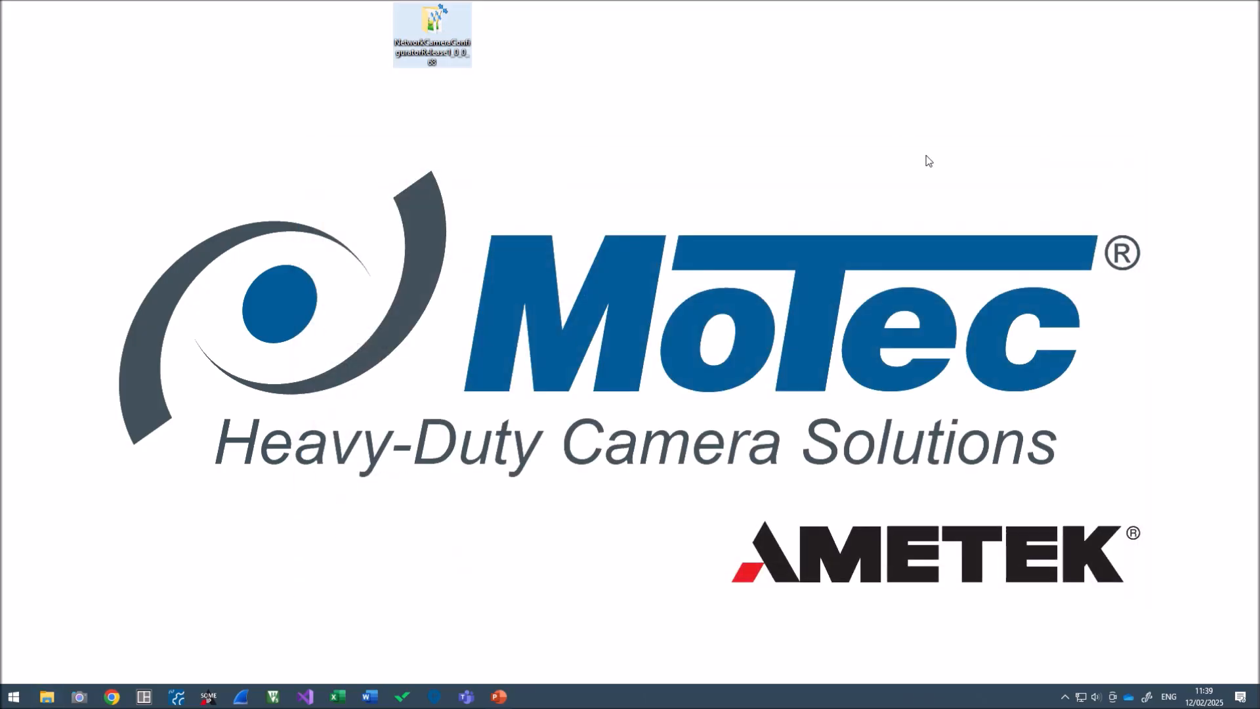
Launch NetworkCameraConfigurator.exe from the desktop folder, choosing Run anyway at the SmartScreen warning
double_click(422, 49)
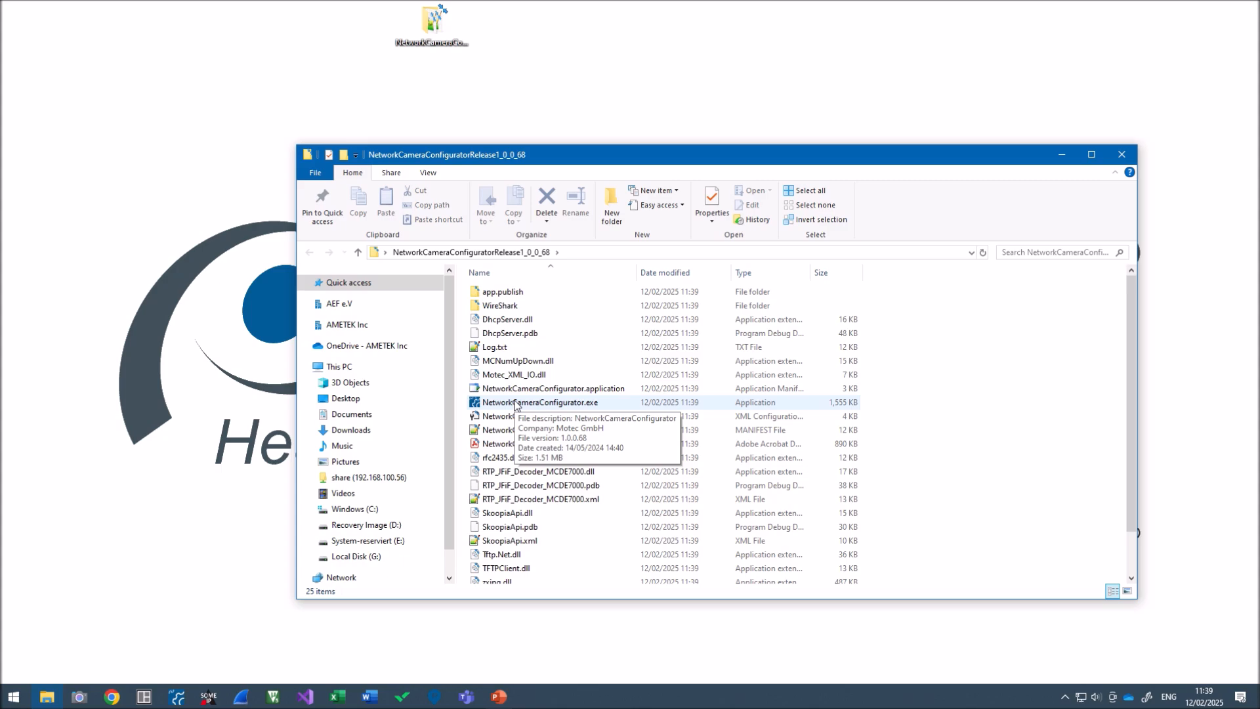
double_click(515, 405)
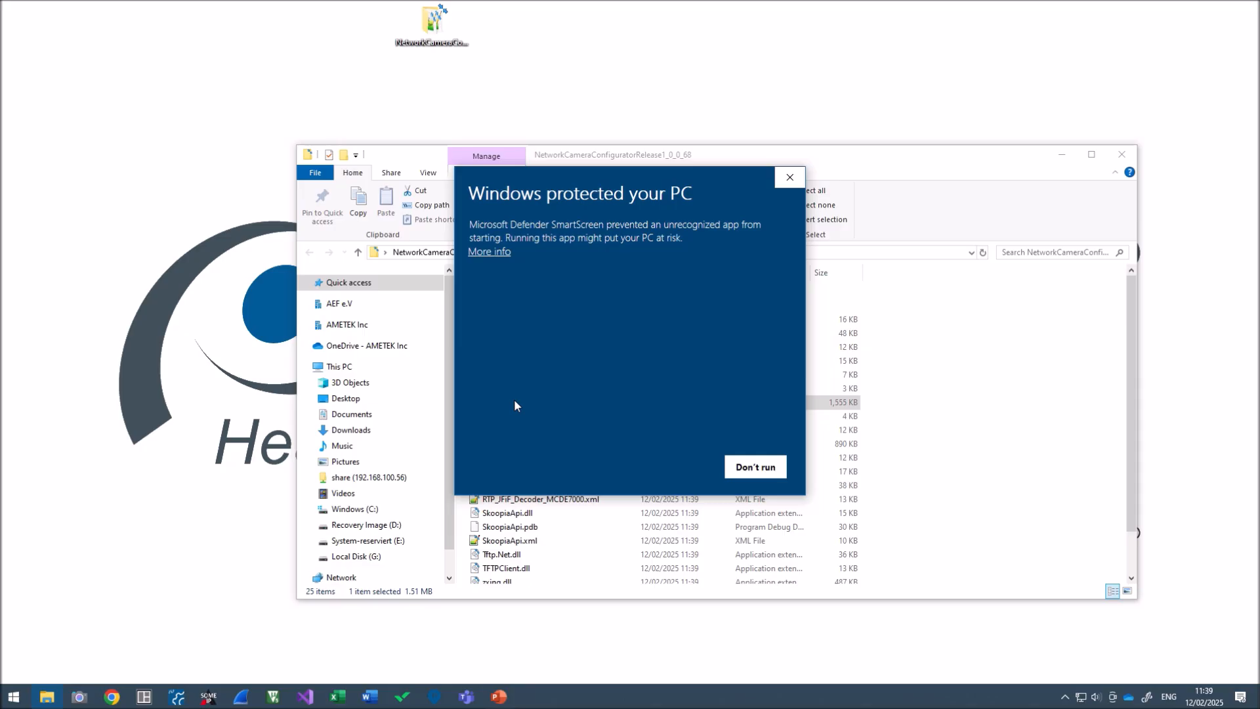
click(477, 256)
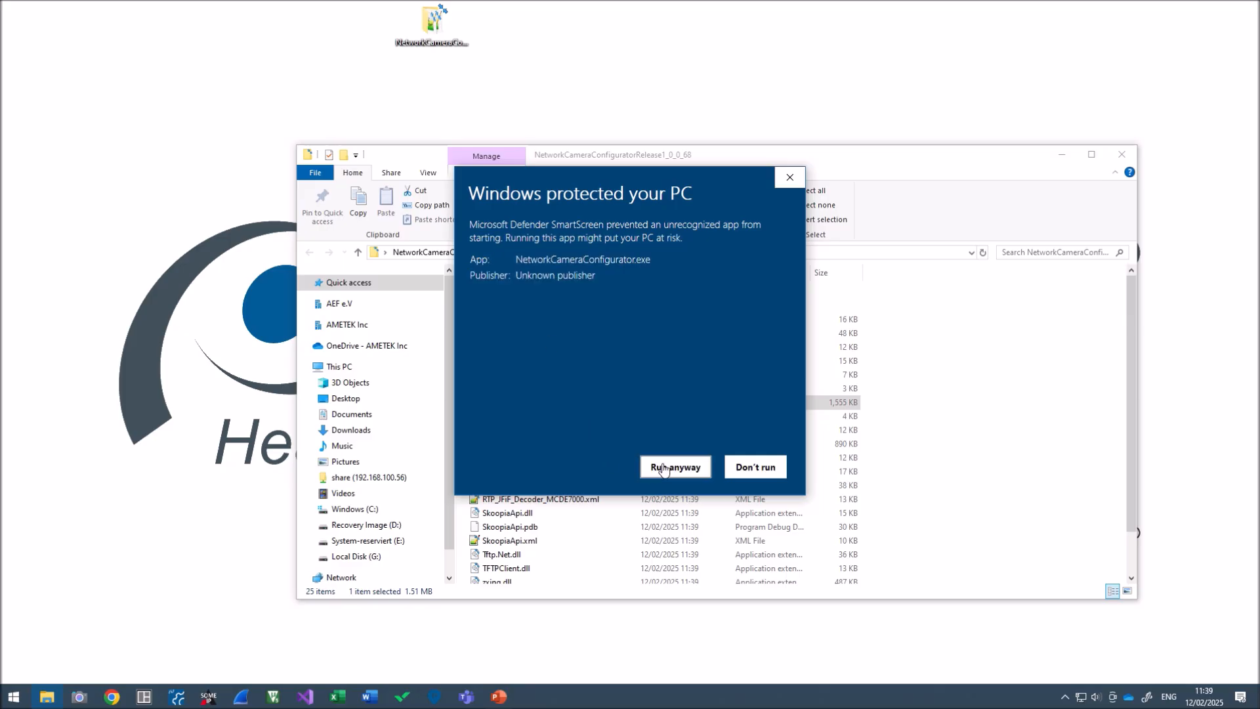
click(663, 469)
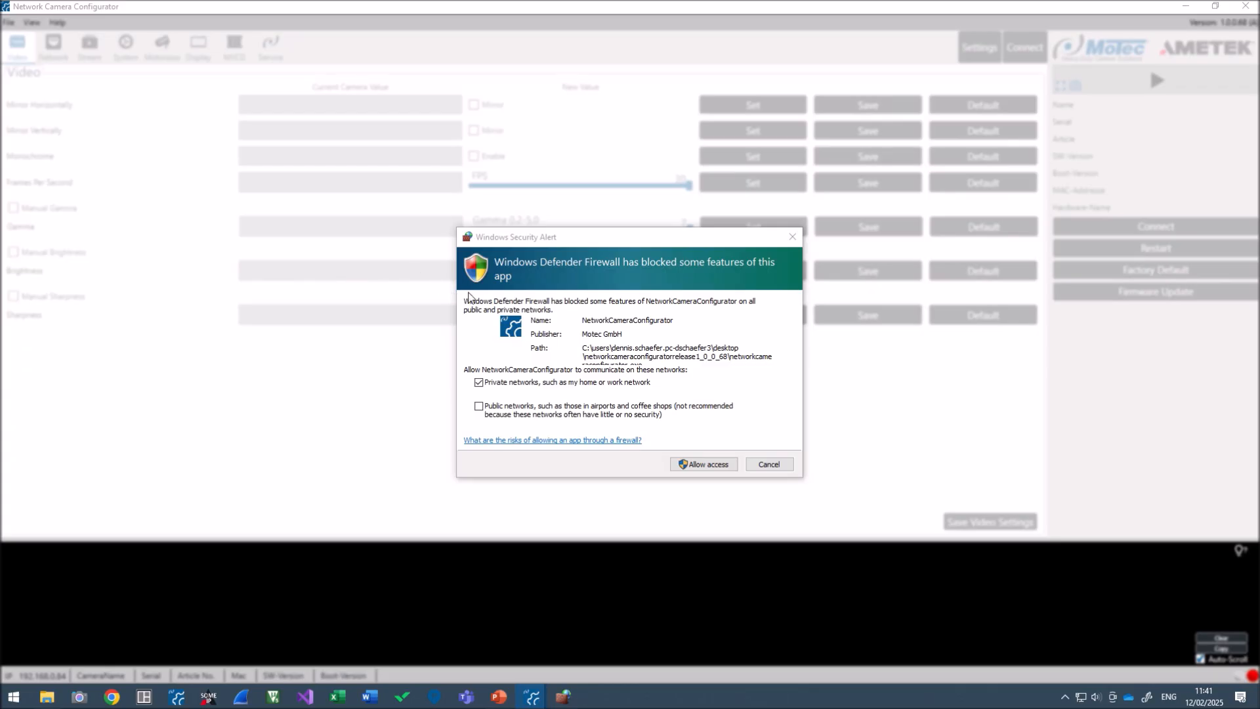
Grant the configurator firewall access on both private and public networks
click(479, 407)
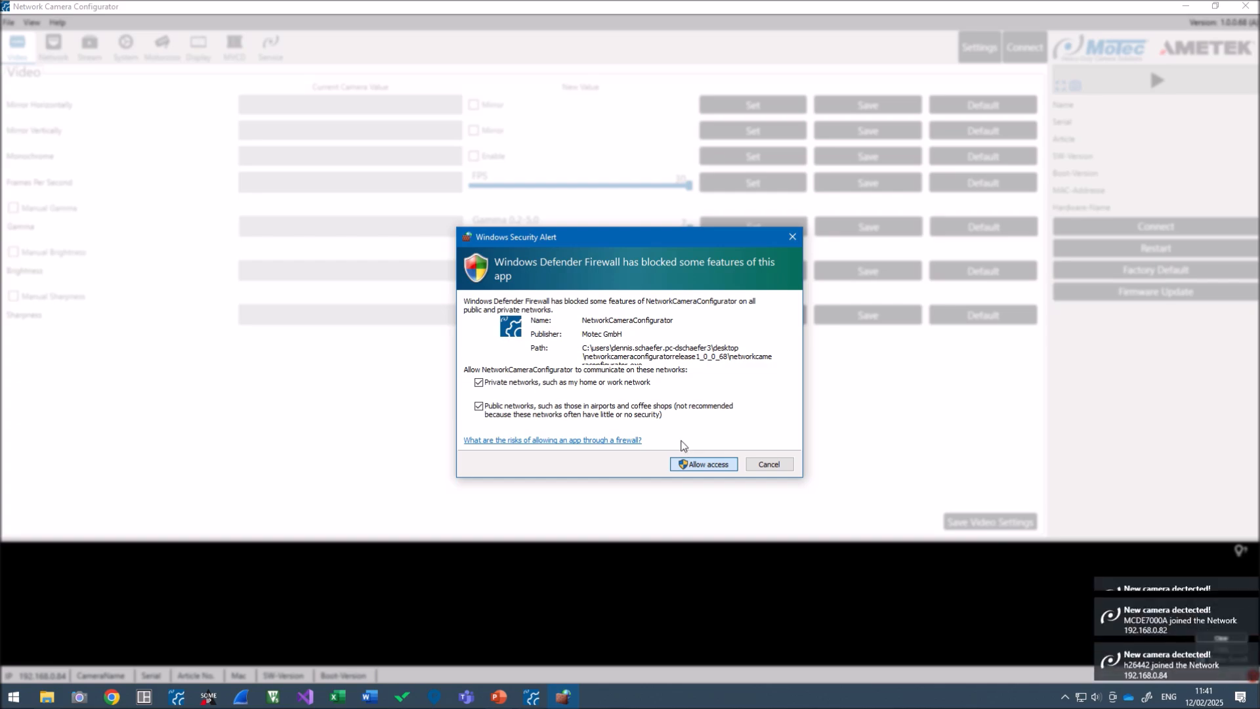
click(704, 464)
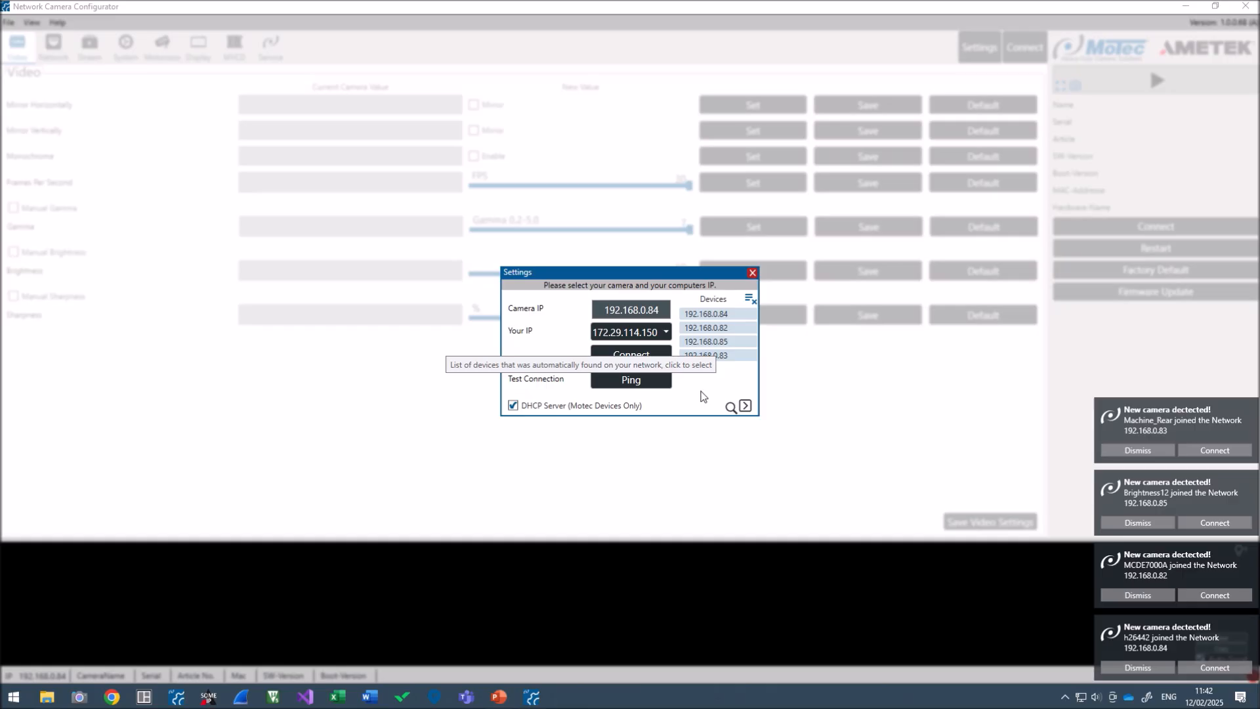
Open firewall.cpl and unlock the allowed apps list for editing
key(super)
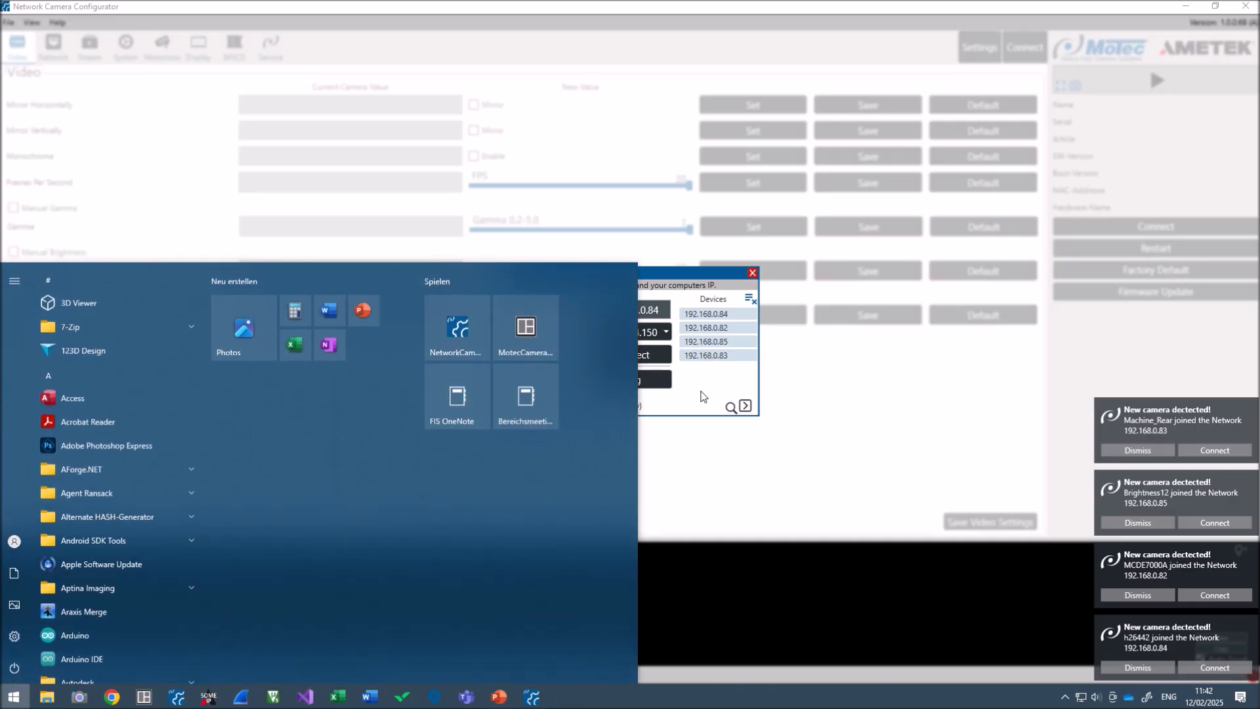
text(fire)
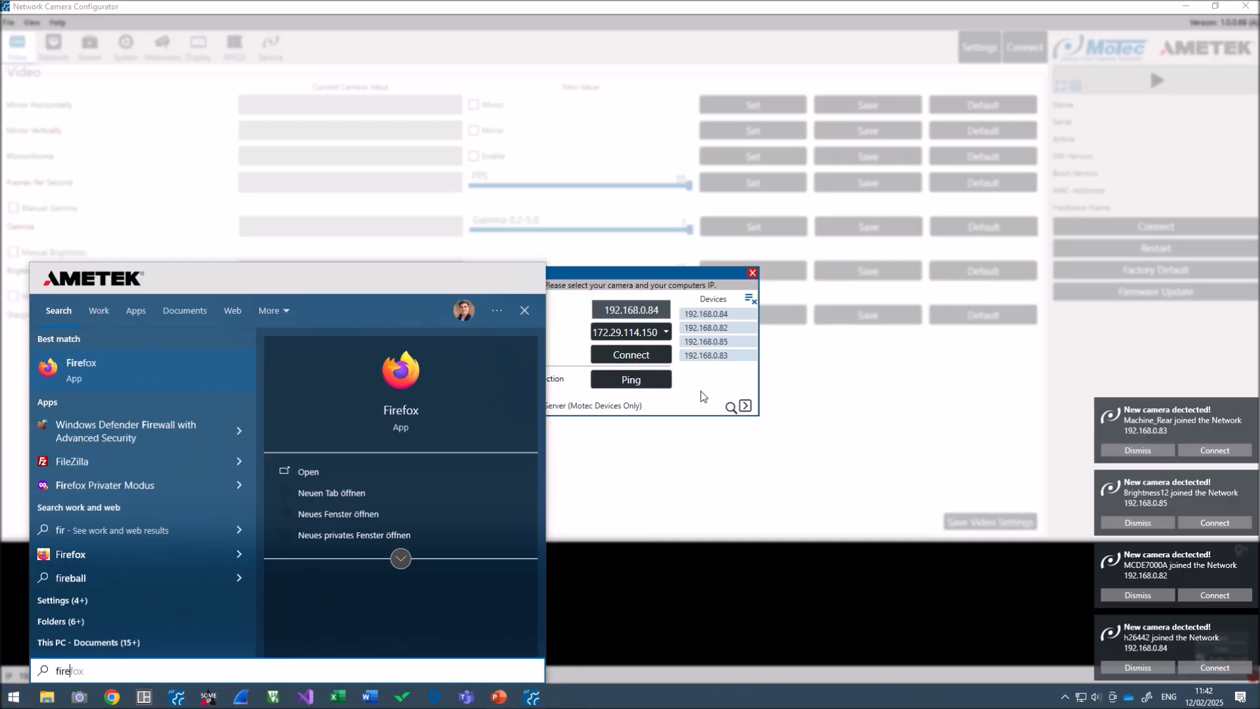
text(wall.)
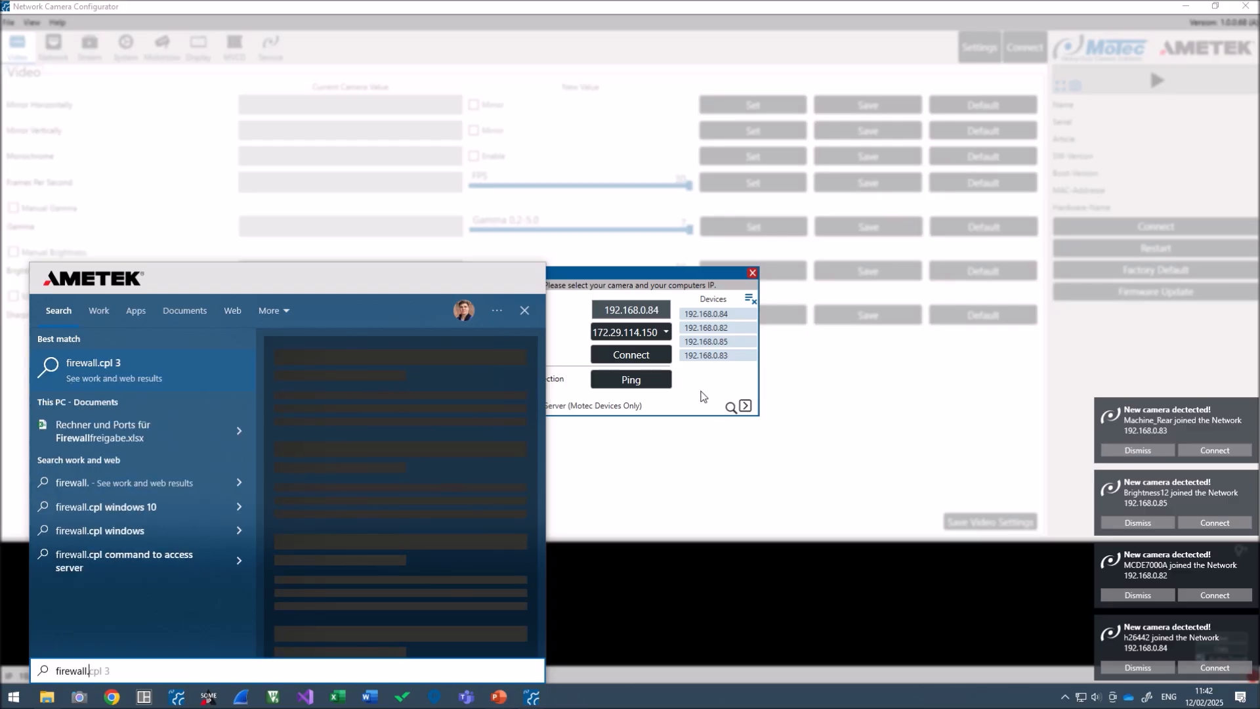
text(cpl)
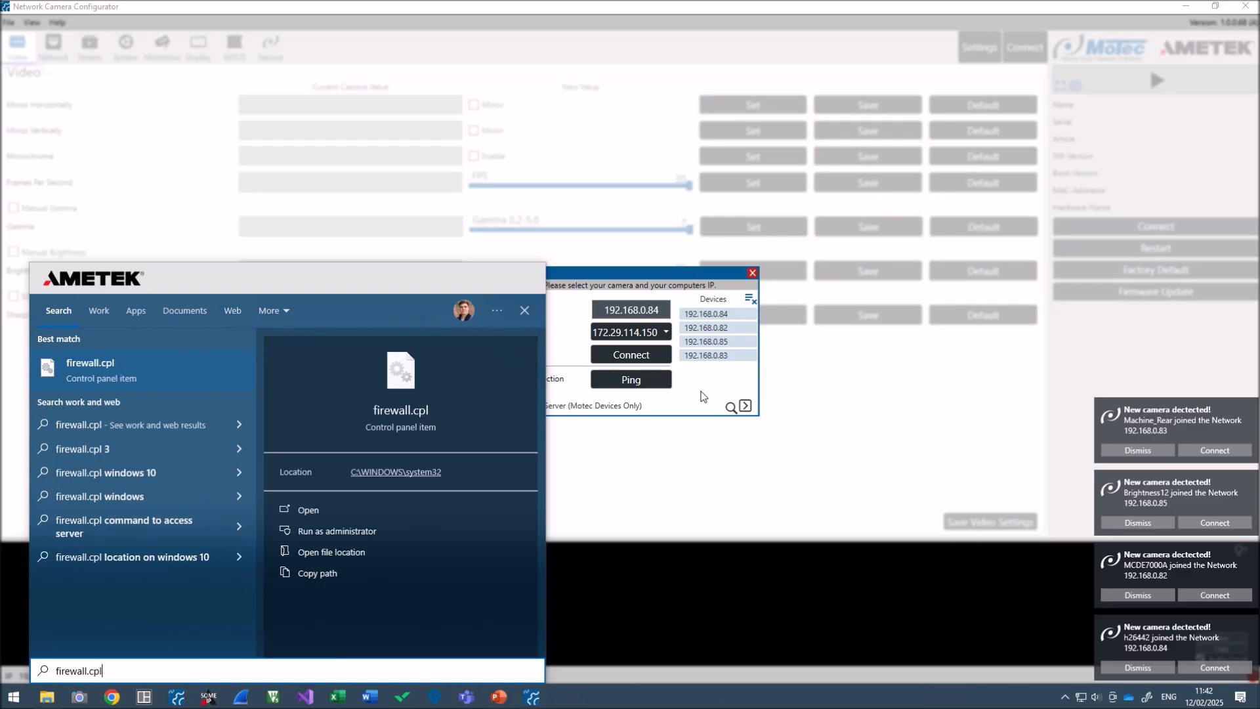
key(Return)
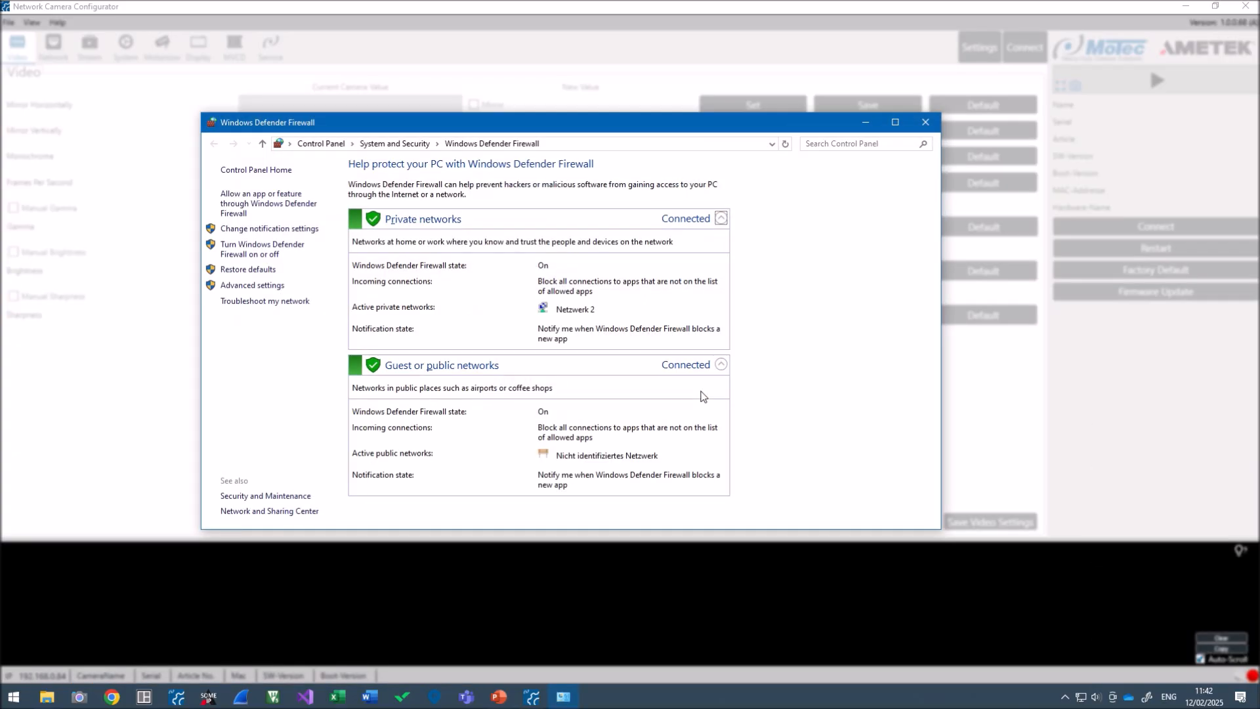
click(250, 203)
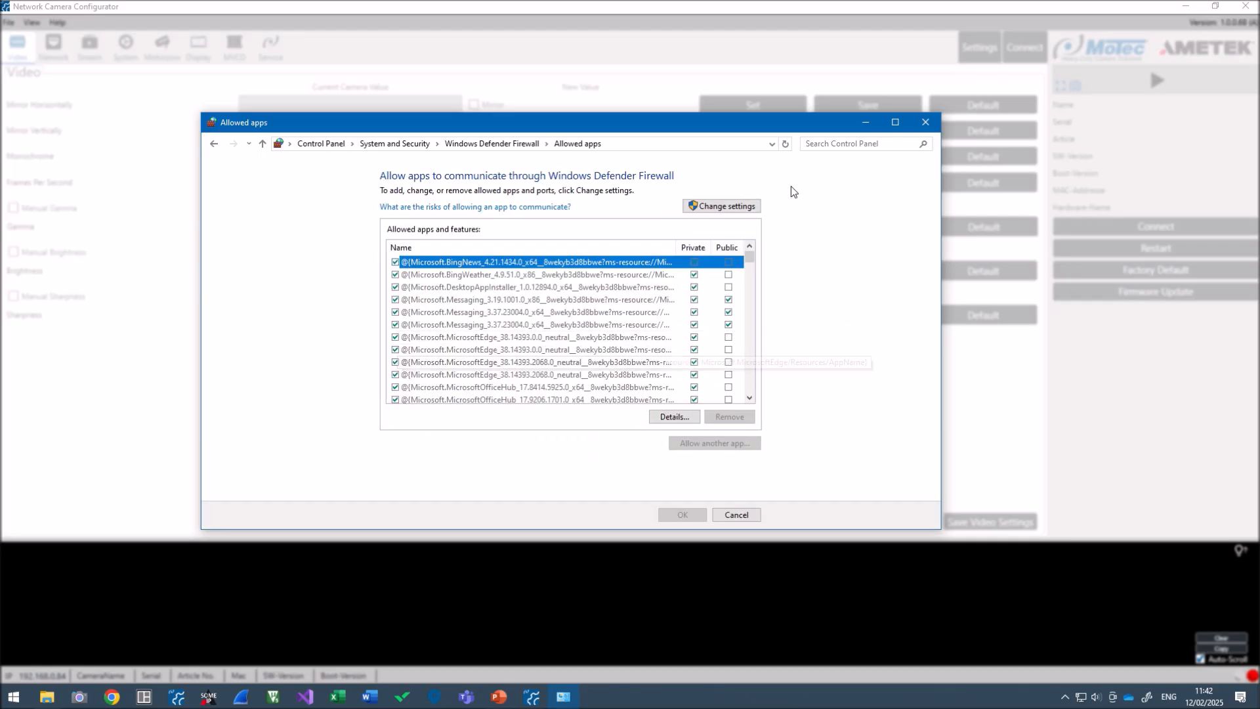
click(732, 206)
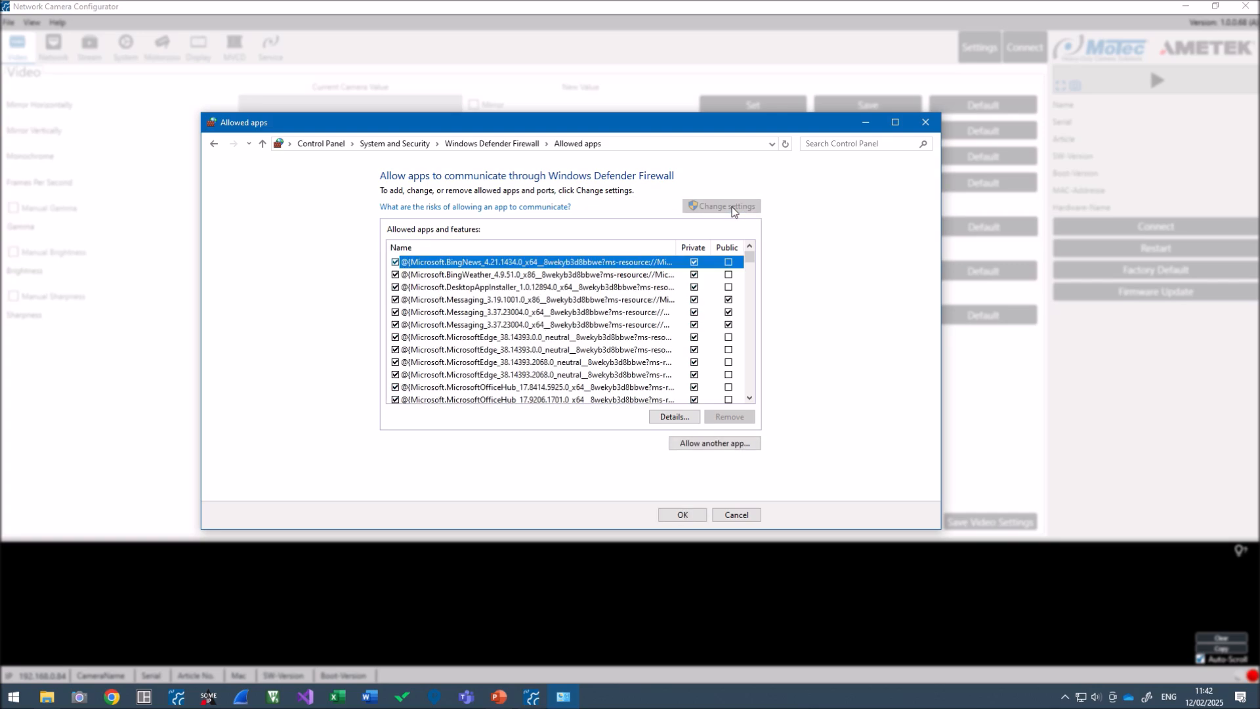
Try adding NetworkCameraConfigurator.exe as an allowed app, dismissing the already-in-exceptions error
click(687, 444)
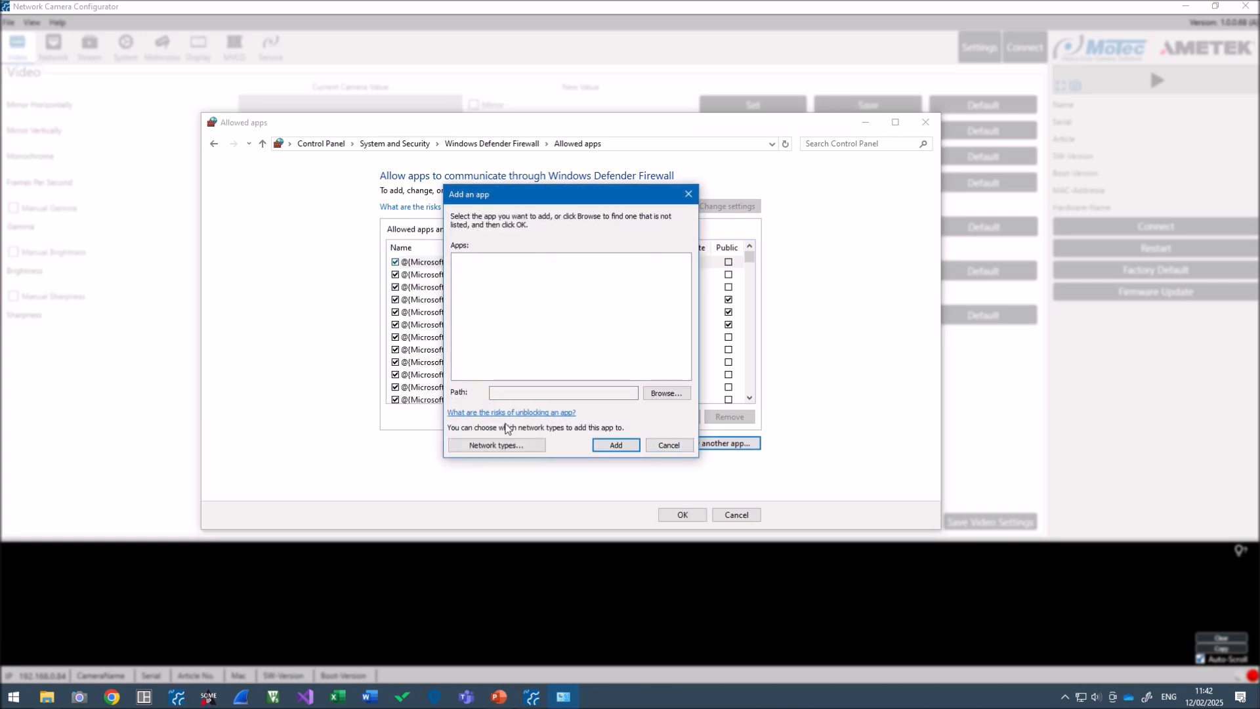
click(663, 394)
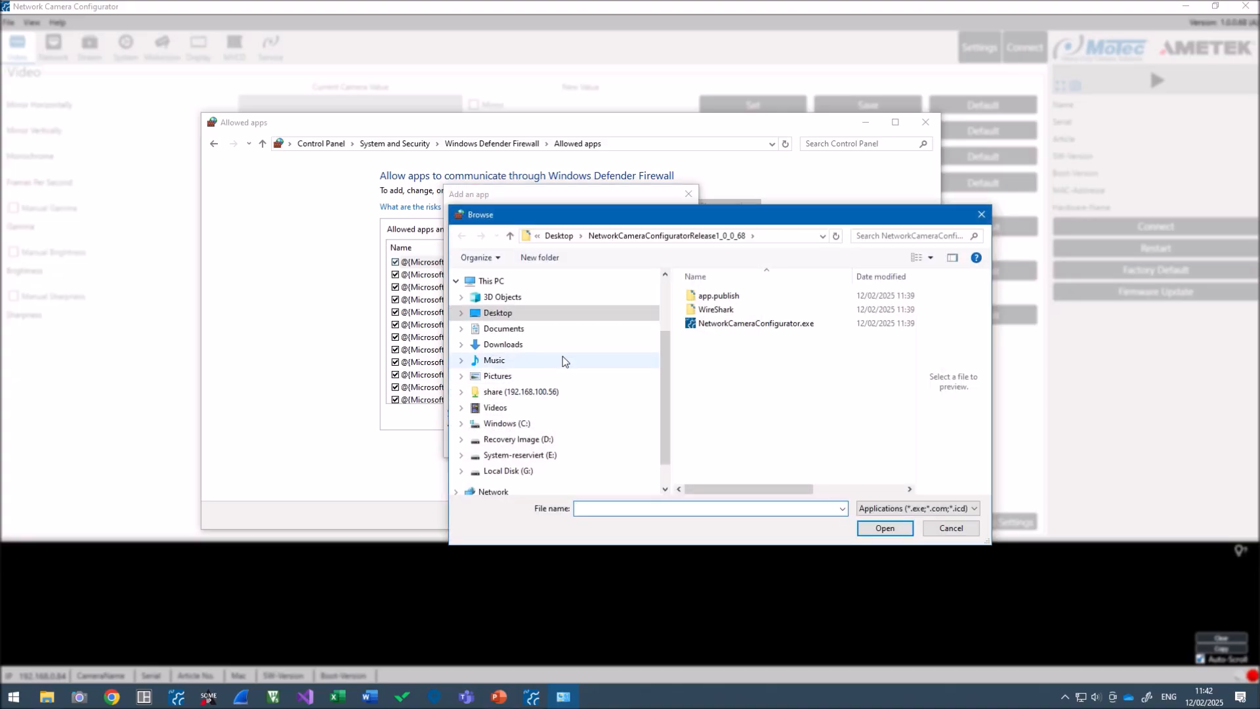
click(779, 325)
double_click(779, 325)
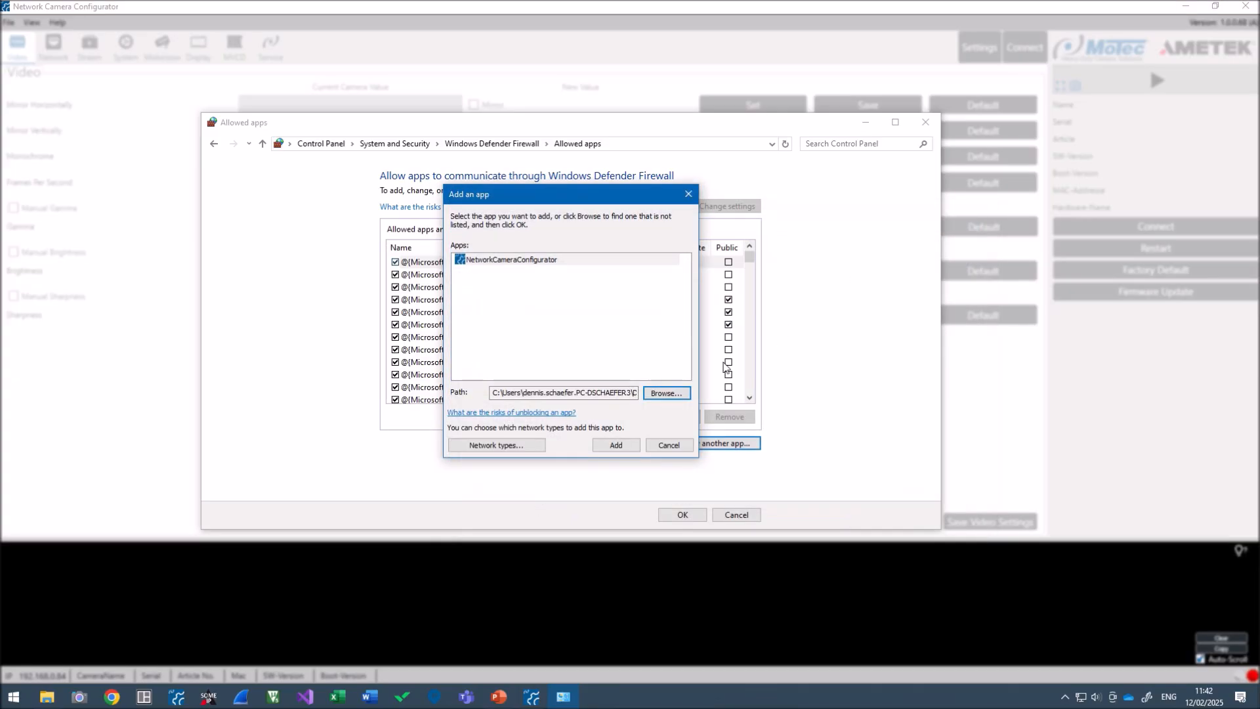
click(612, 446)
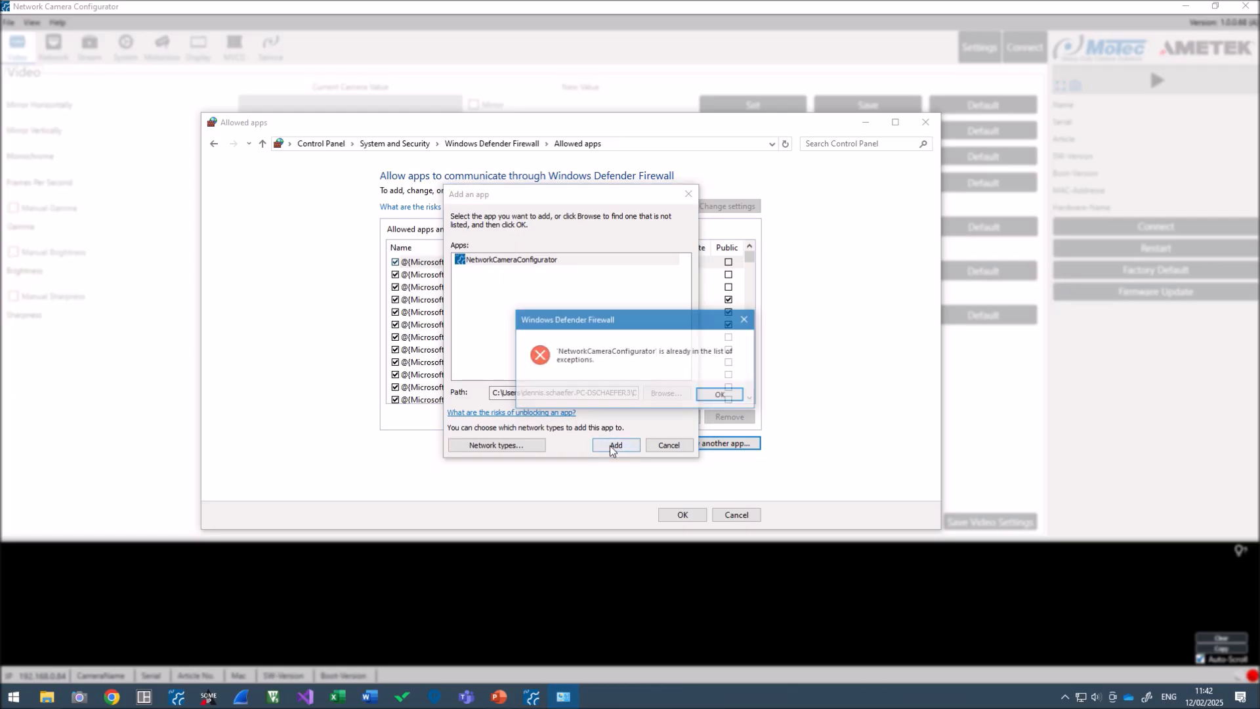
click(720, 396)
click(669, 445)
click(519, 339)
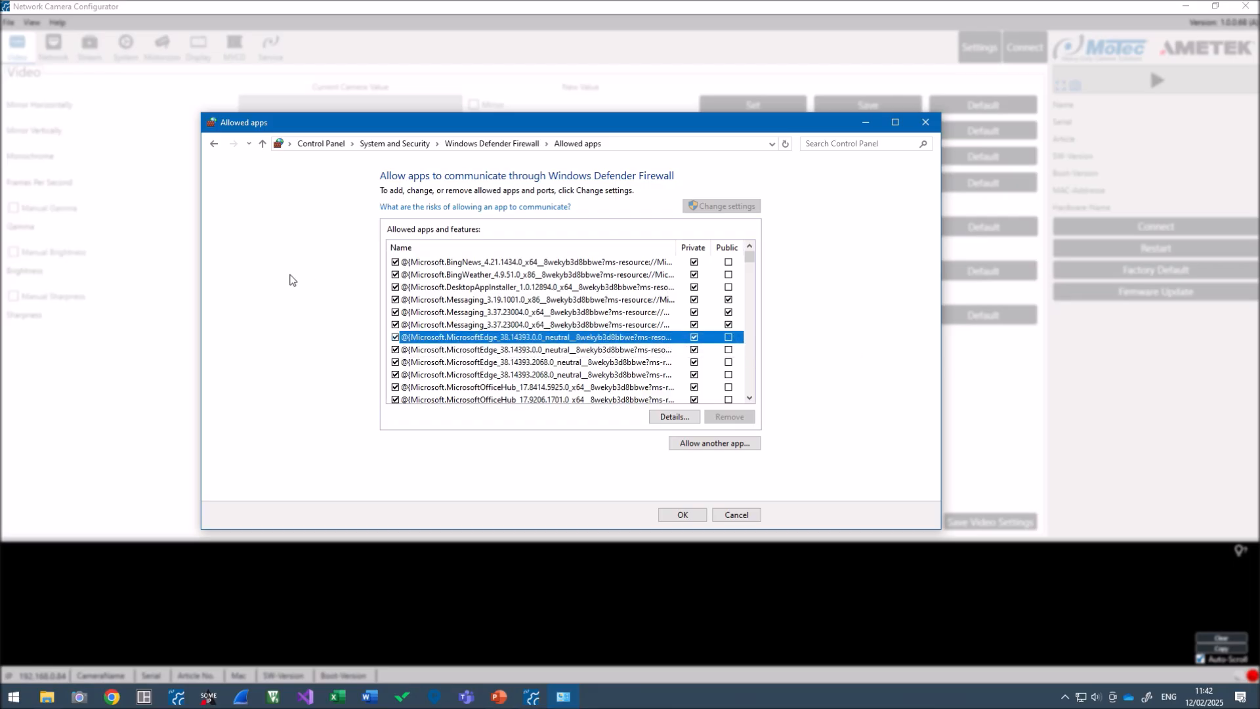
Confirm networkcameraconfigurator.exe is allowed on Private and Public, then accept the list
key(n)
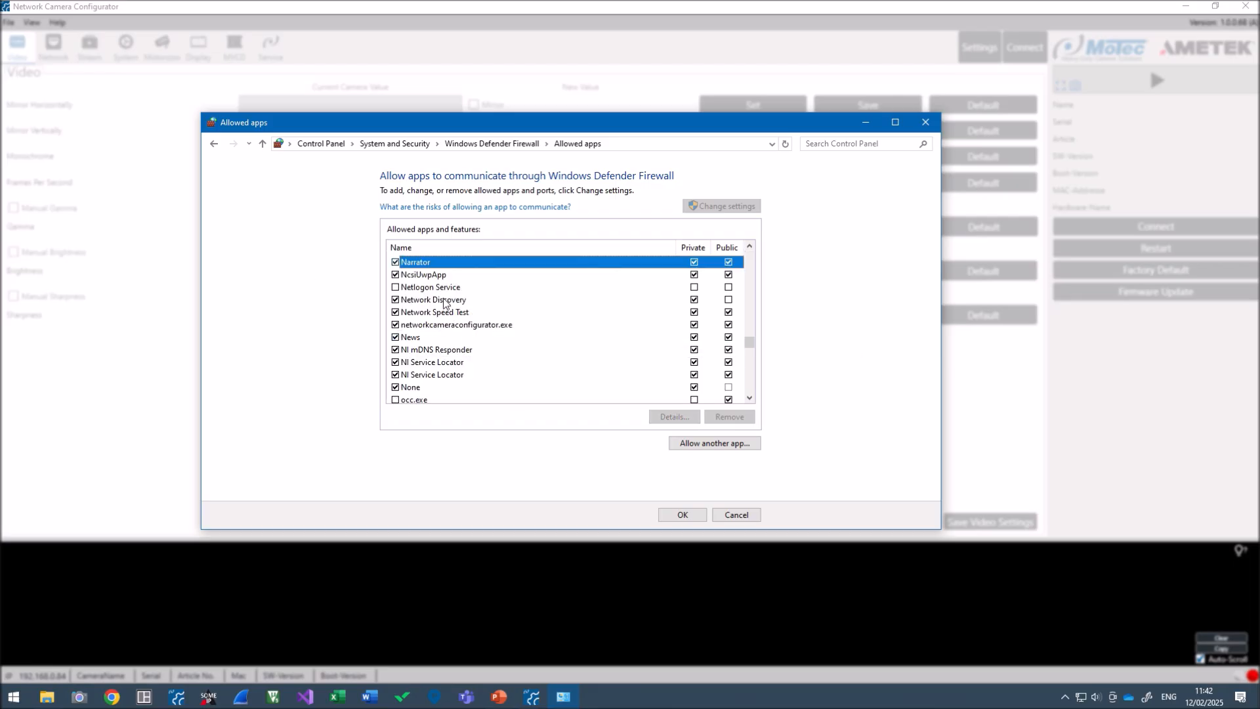
click(443, 326)
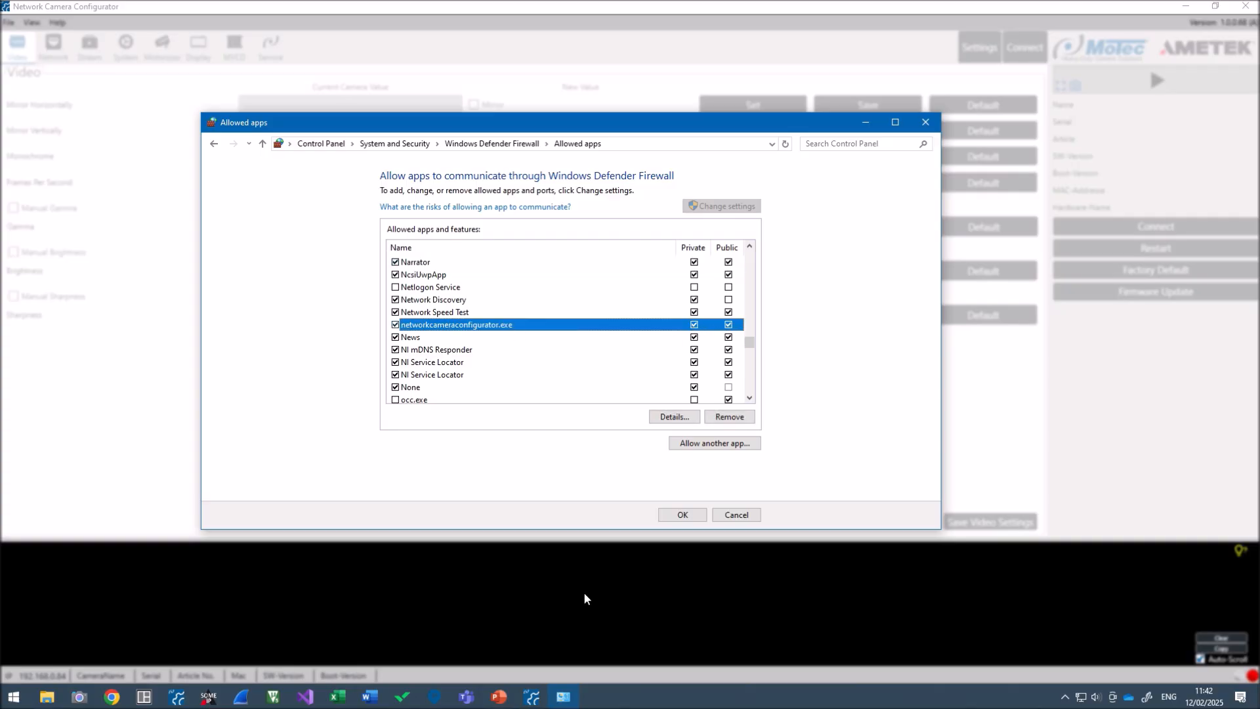
click(680, 516)
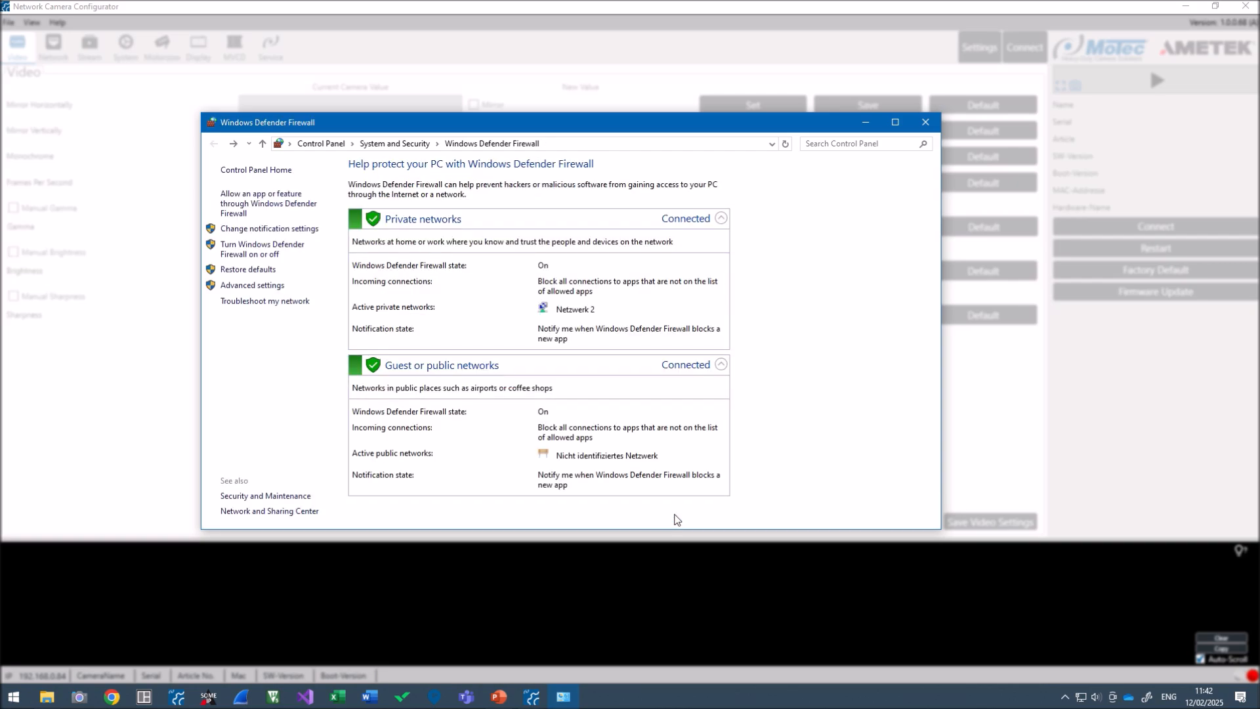
Select camera 192.168.0.84, ping it, and decline the automatic adapter-settings change
click(925, 119)
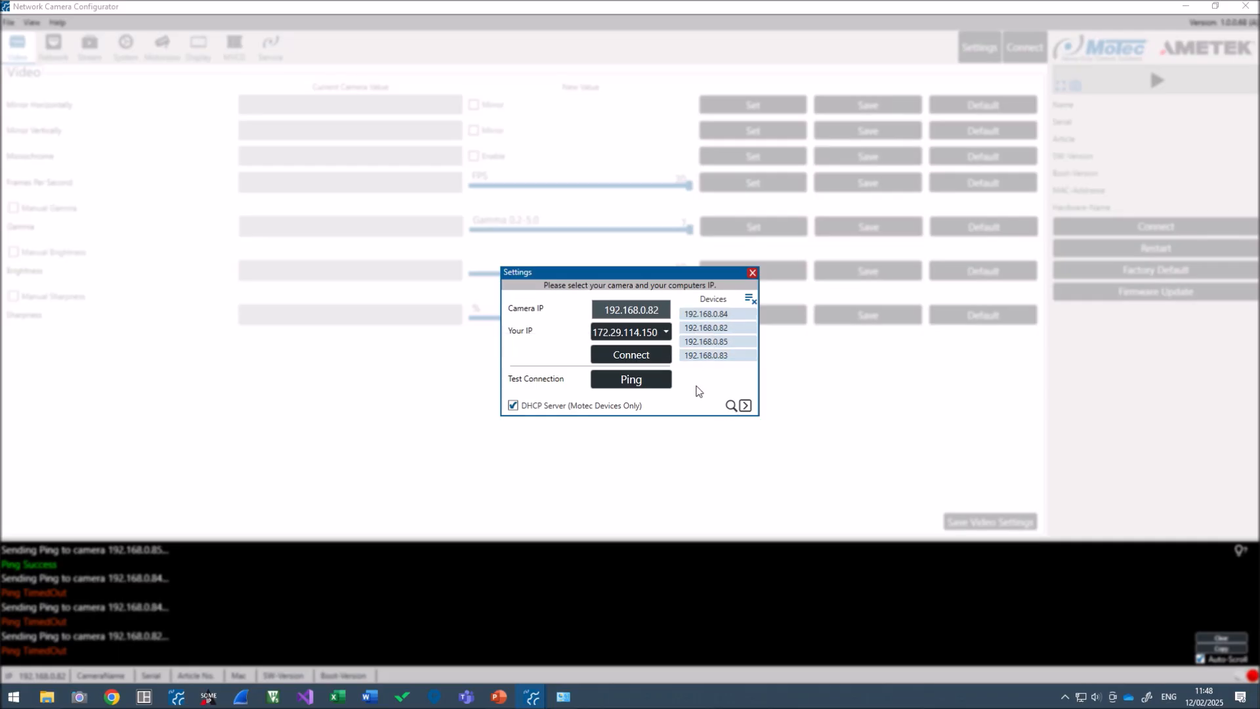
click(706, 314)
click(627, 386)
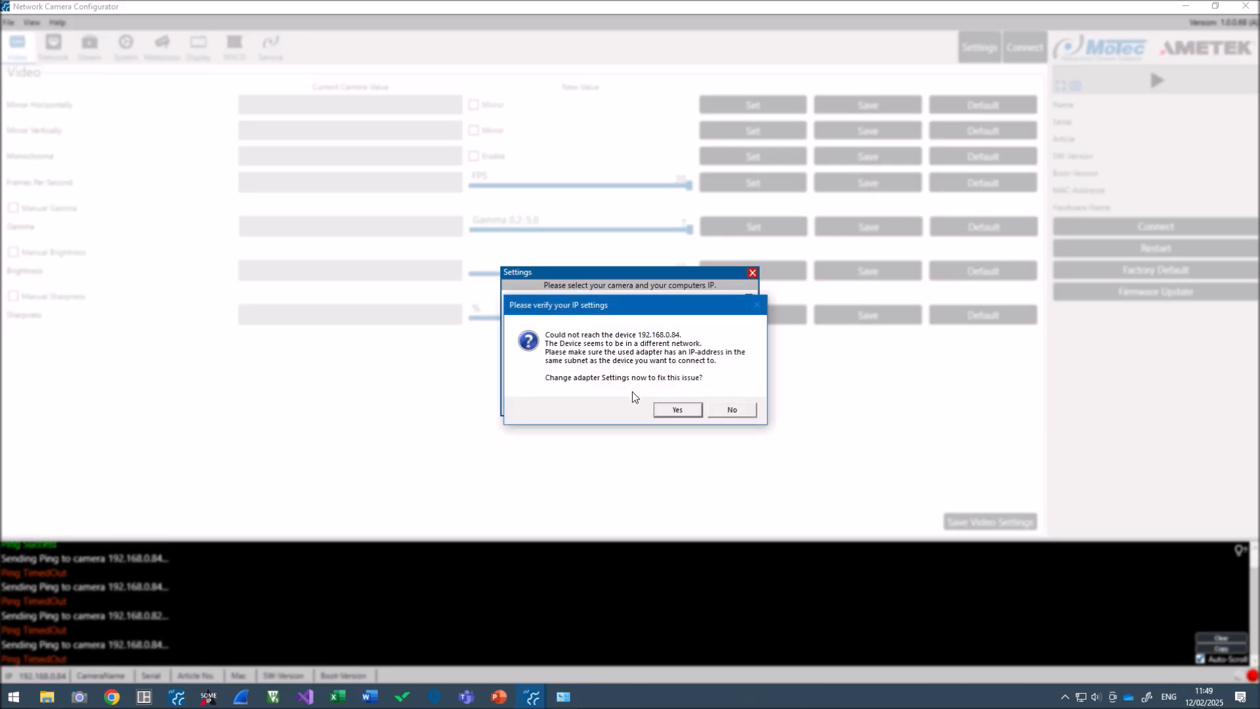
drag(621, 307, 609, 155)
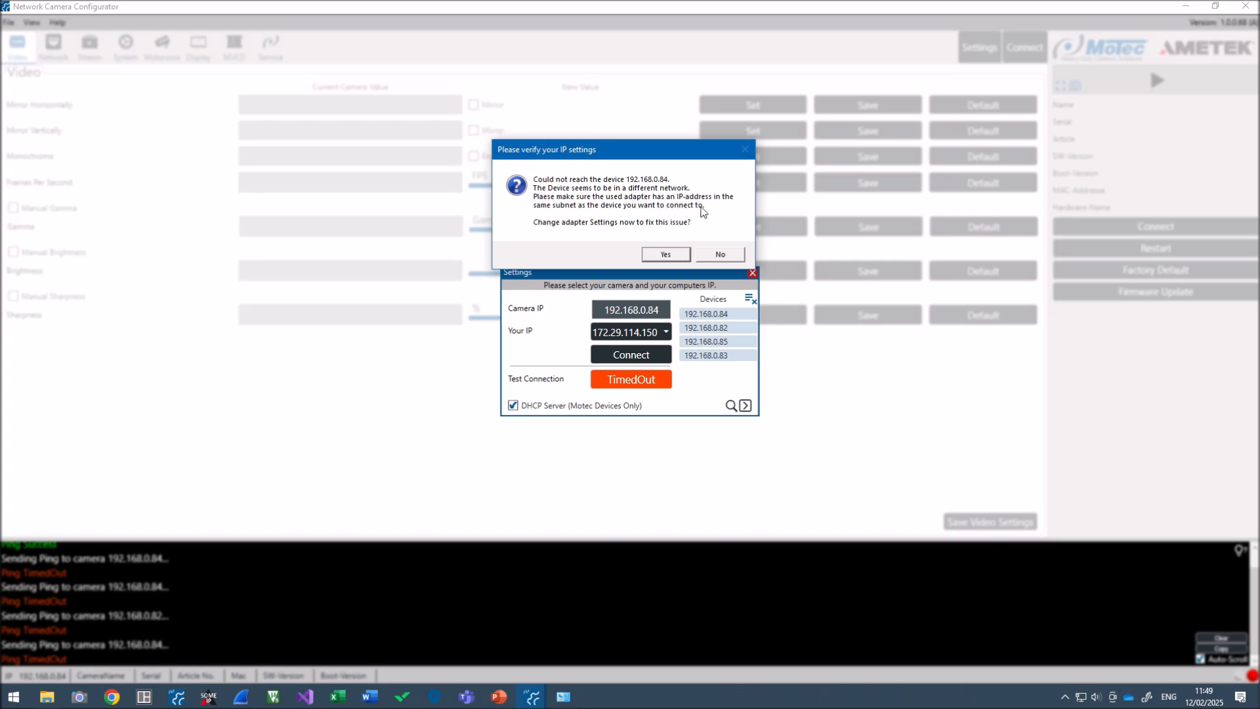
click(720, 254)
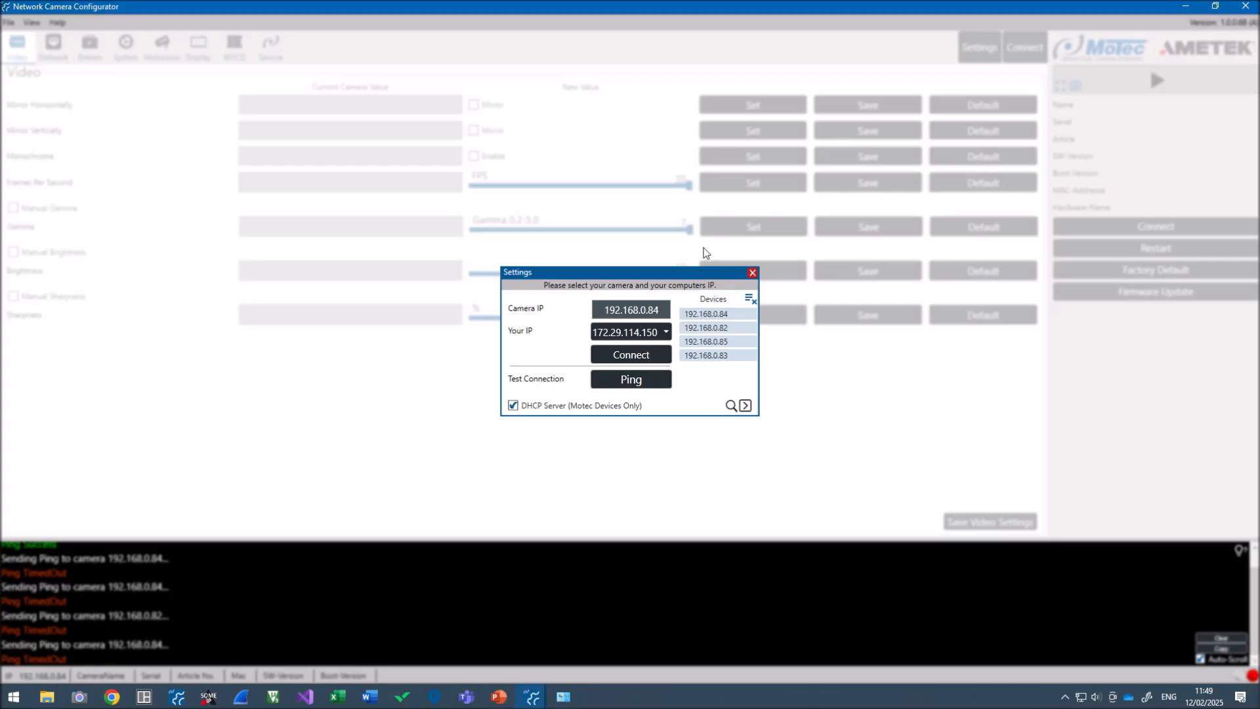
Run ncpa.cpl from the Start menu to open Network Connections
key(super)
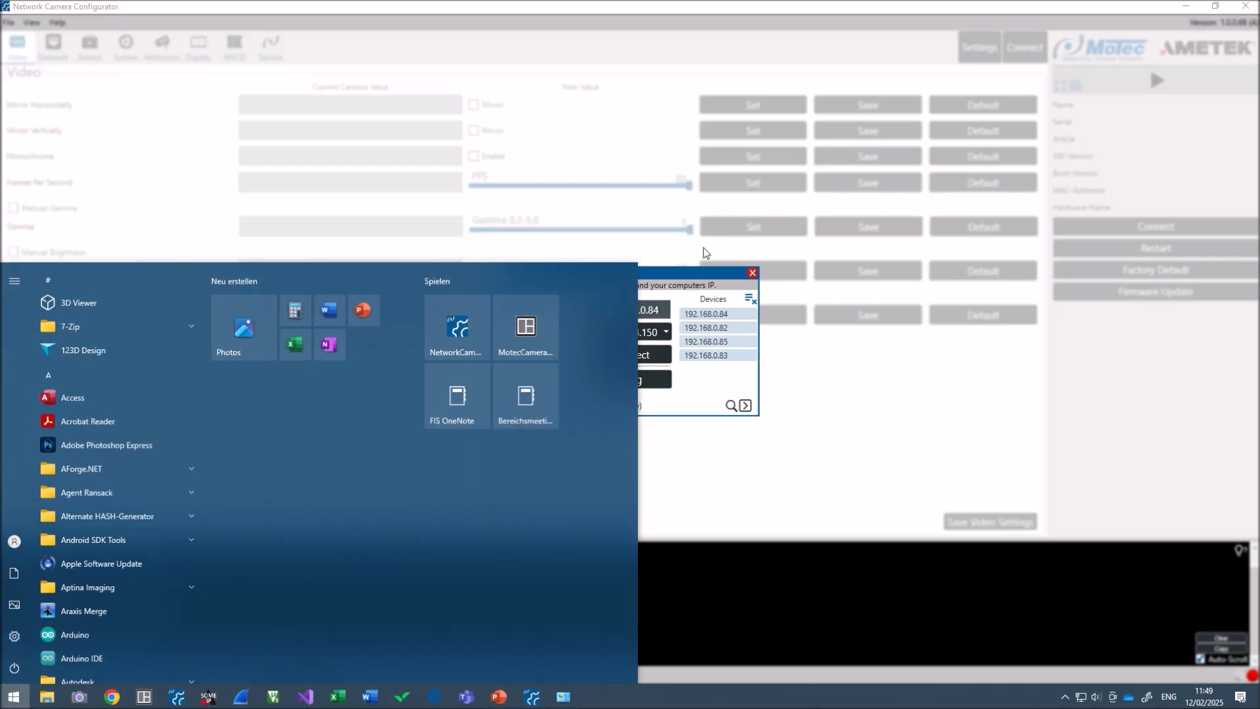
text(ncpa.cpl)
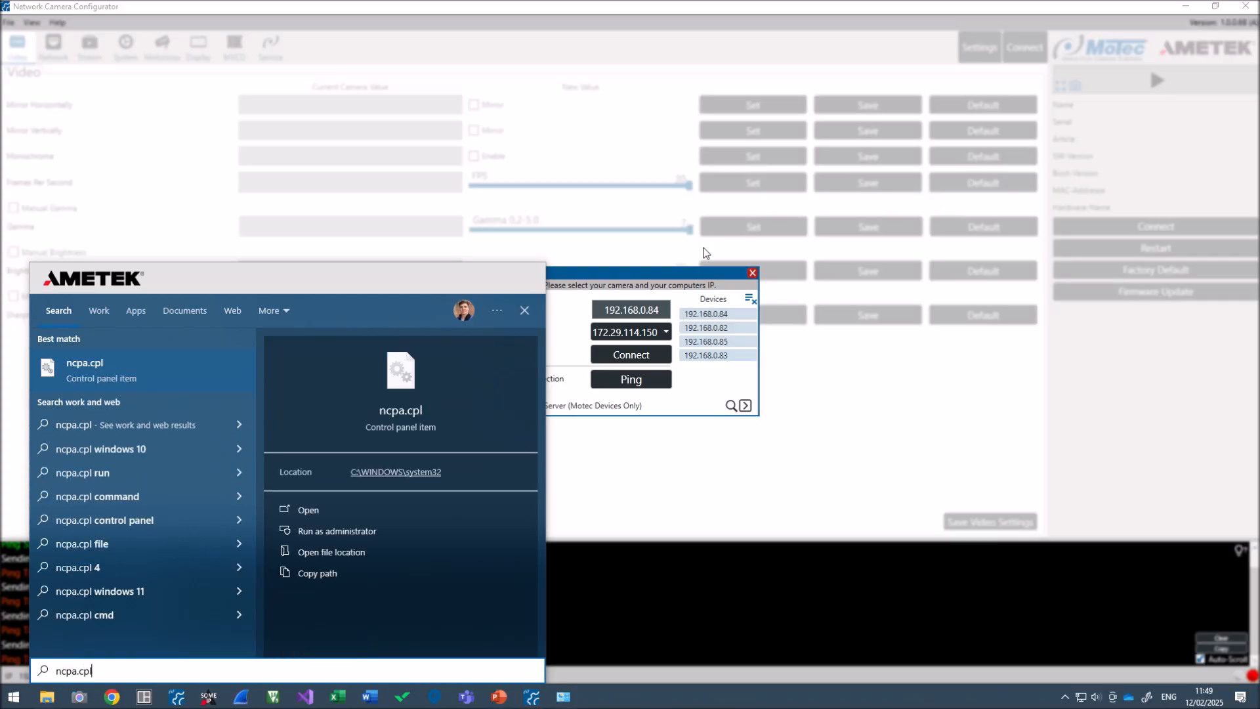
key(Return)
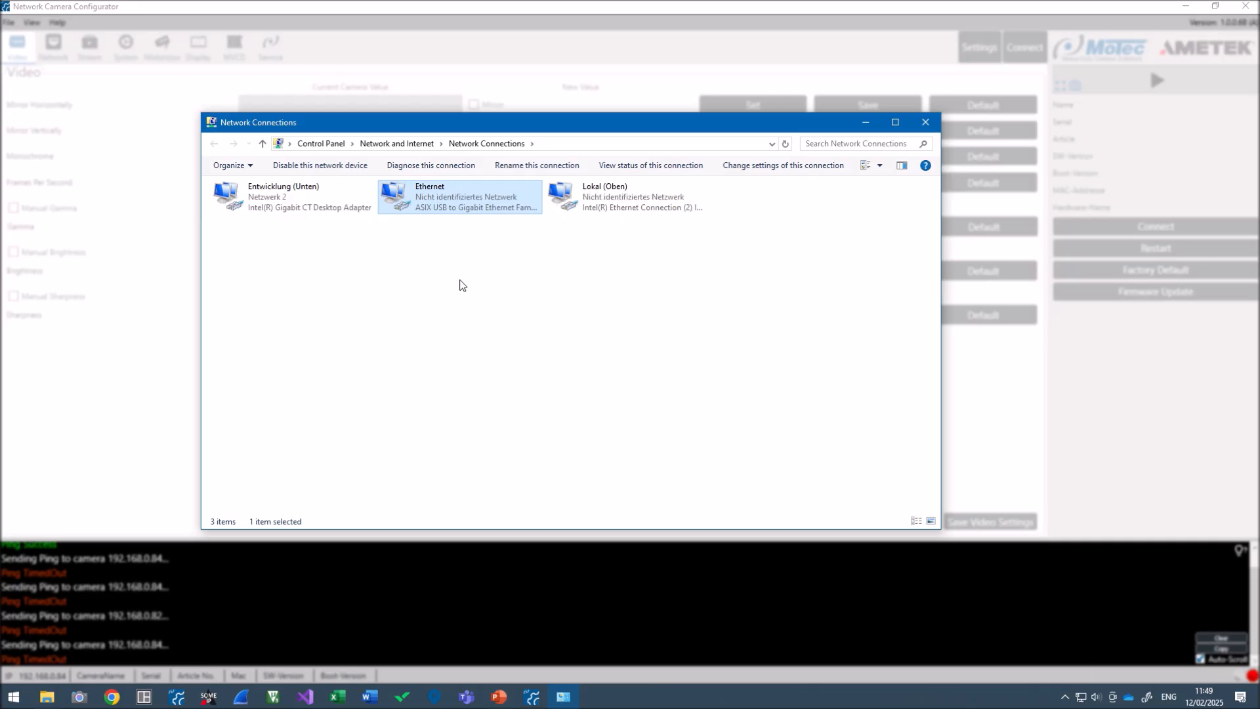
Open the Internet Protocol Version 4 (TCP/IPv4) settings of the Lokal (Oben) adapter
click(640, 186)
right_click(586, 200)
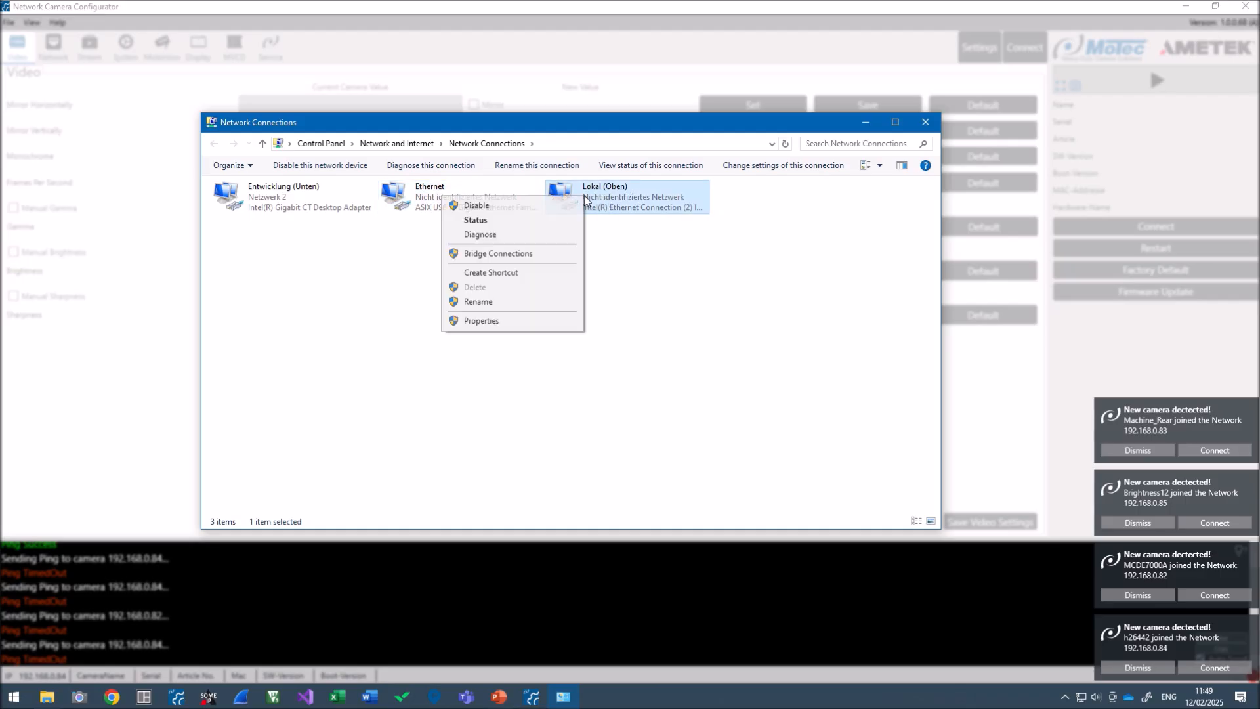
click(480, 321)
drag(327, 185, 528, 189)
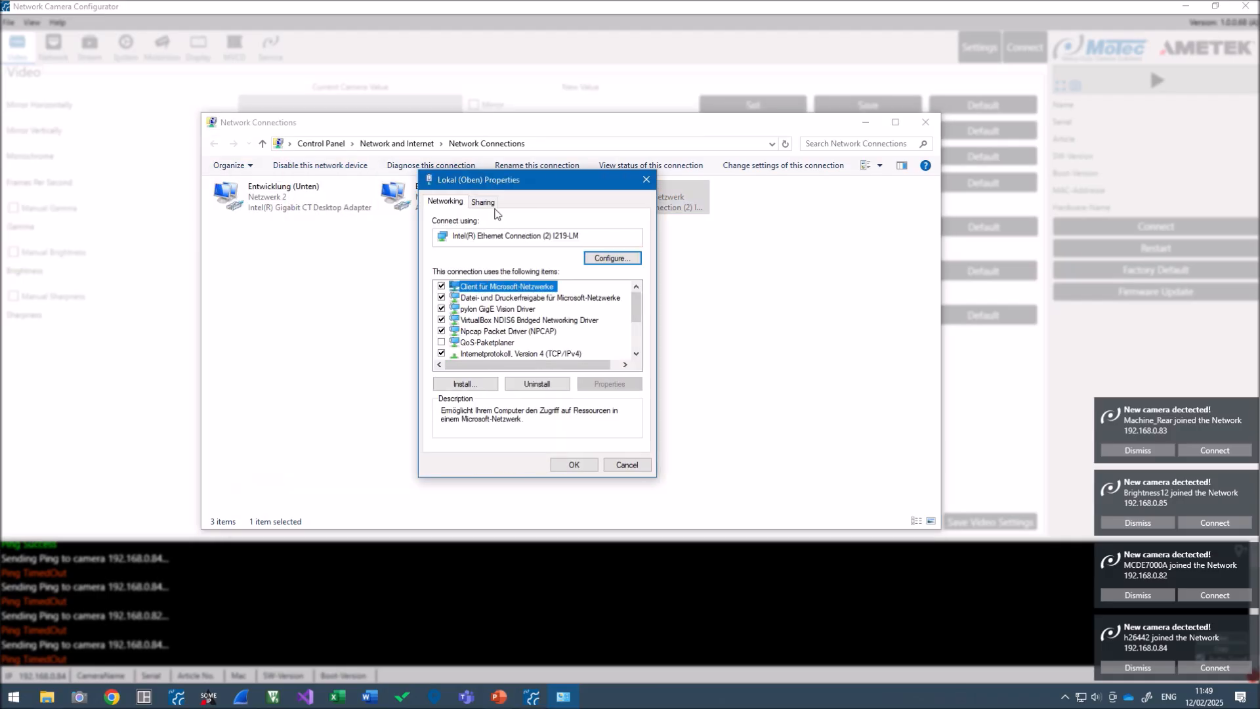
click(481, 355)
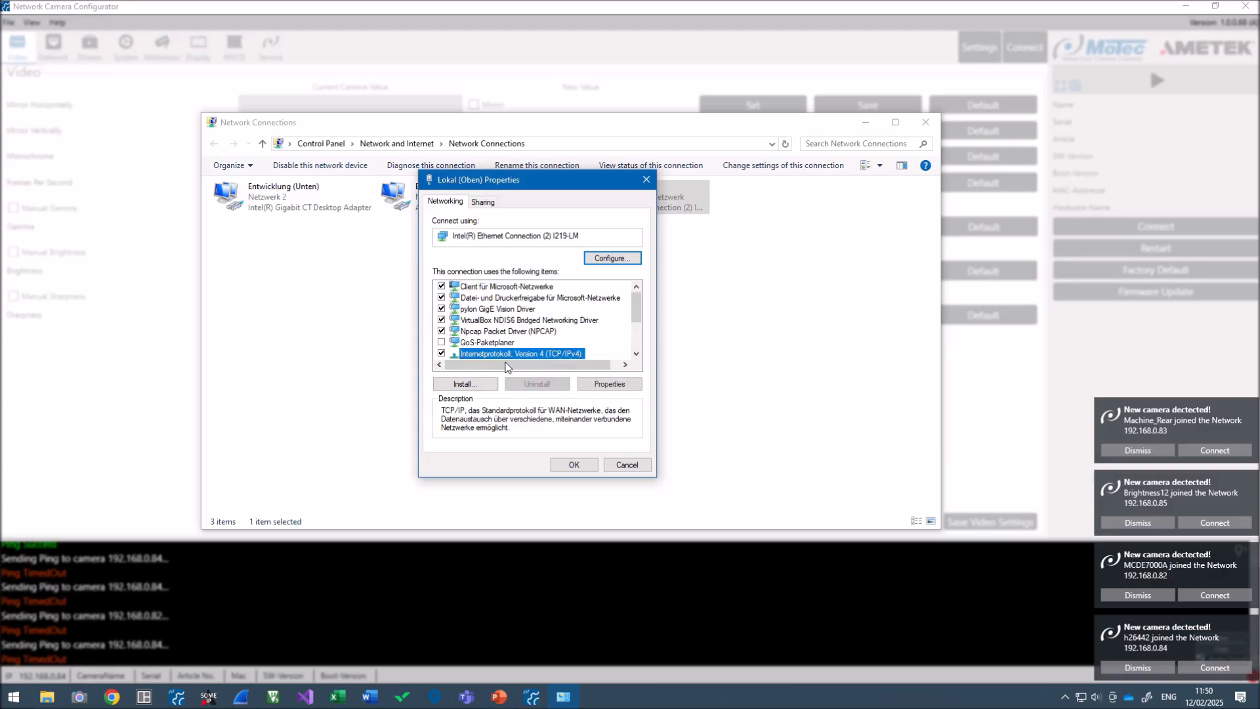
click(605, 388)
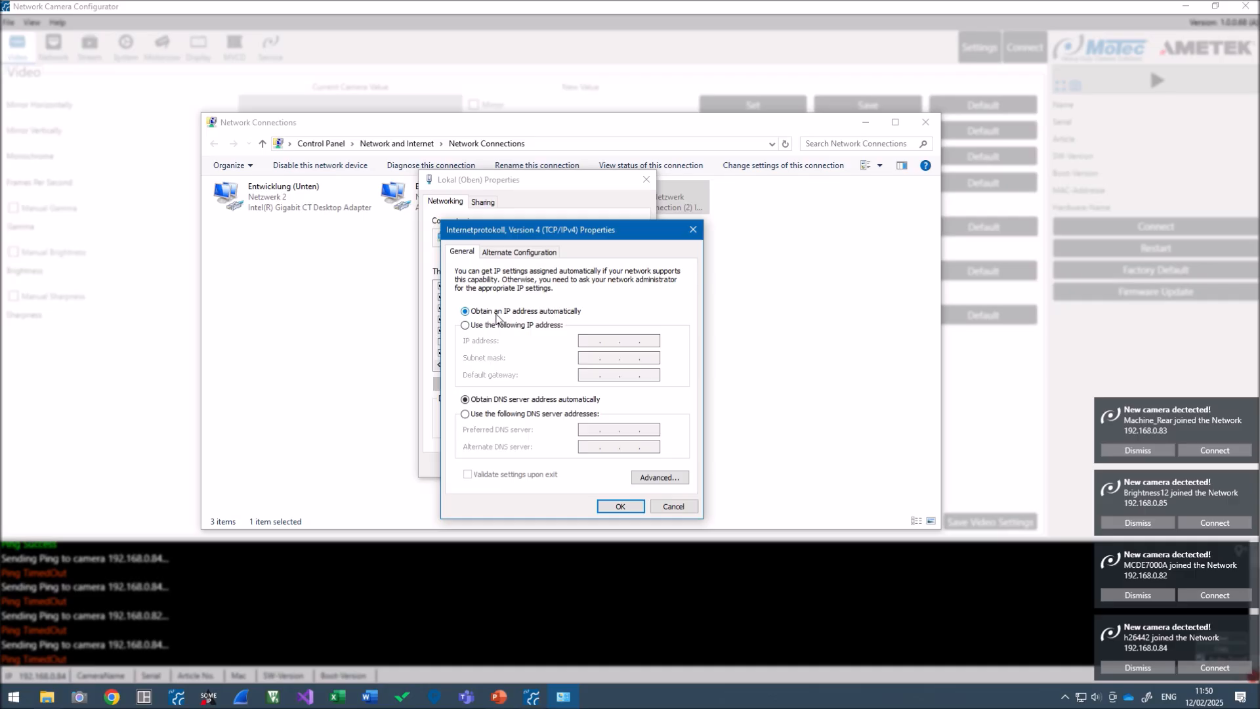
Assign Lokal (Oben) the static IP 192.168.0.150 with mask 255.255.255.0 and apply
click(465, 326)
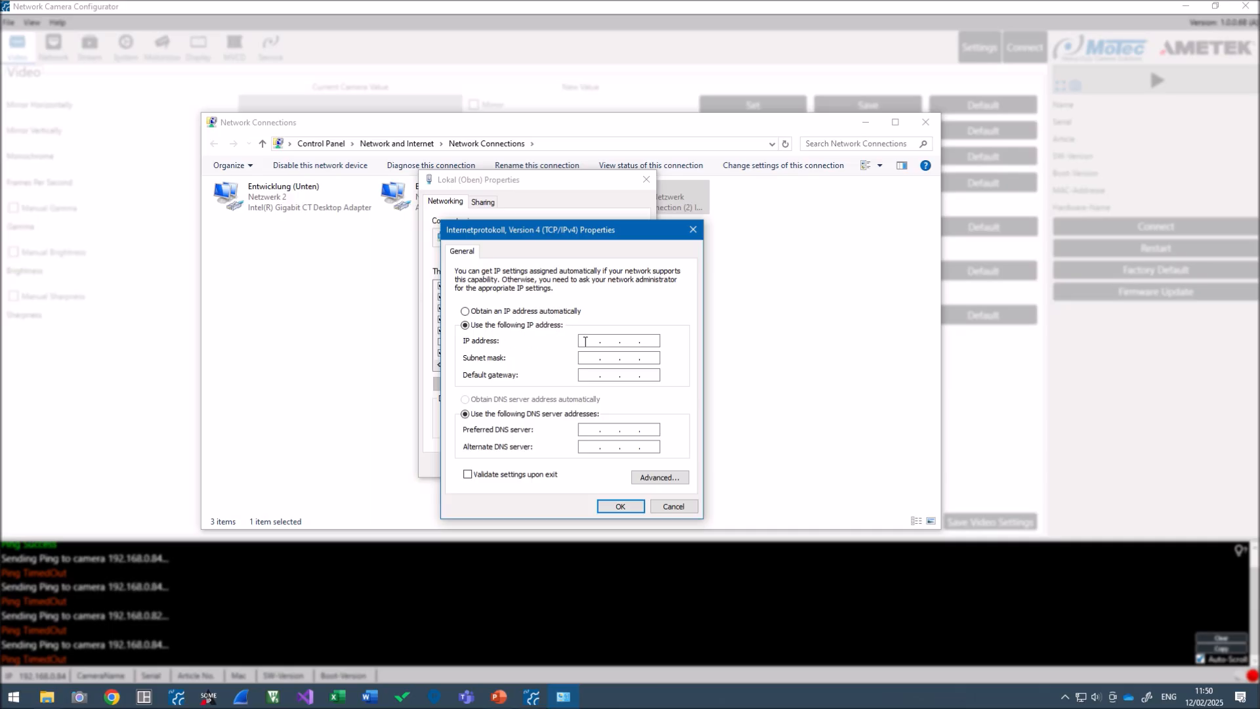
text(192 . 168)
key(Tab)
click(646, 340)
text(150)
click(608, 504)
click(573, 465)
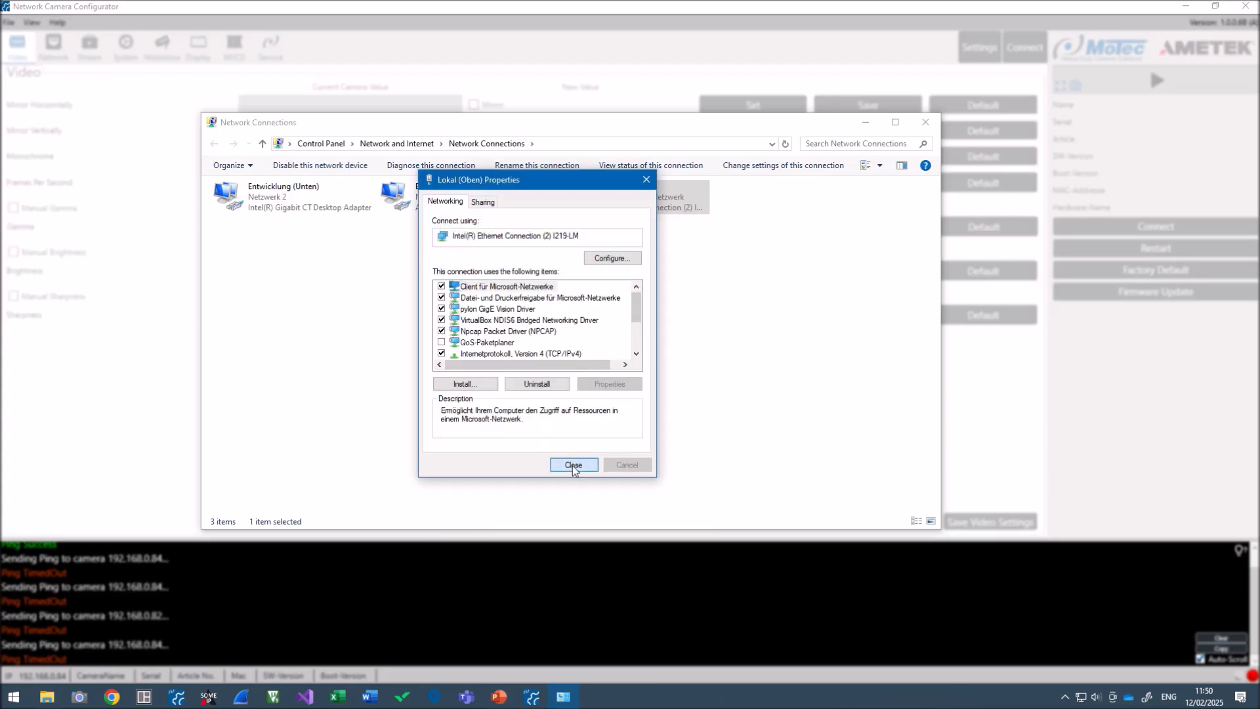
Ping 192.168.0.84 successfully twice, then connect to camera 192.168.0.85
click(924, 123)
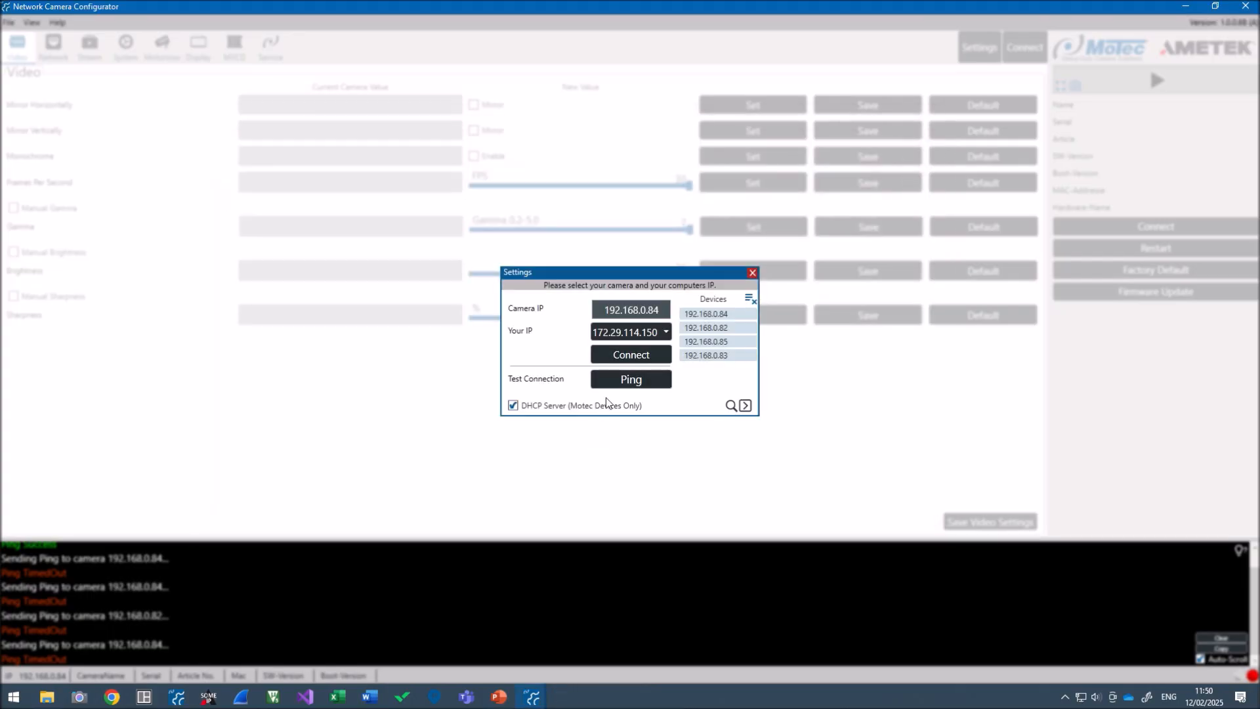
click(618, 381)
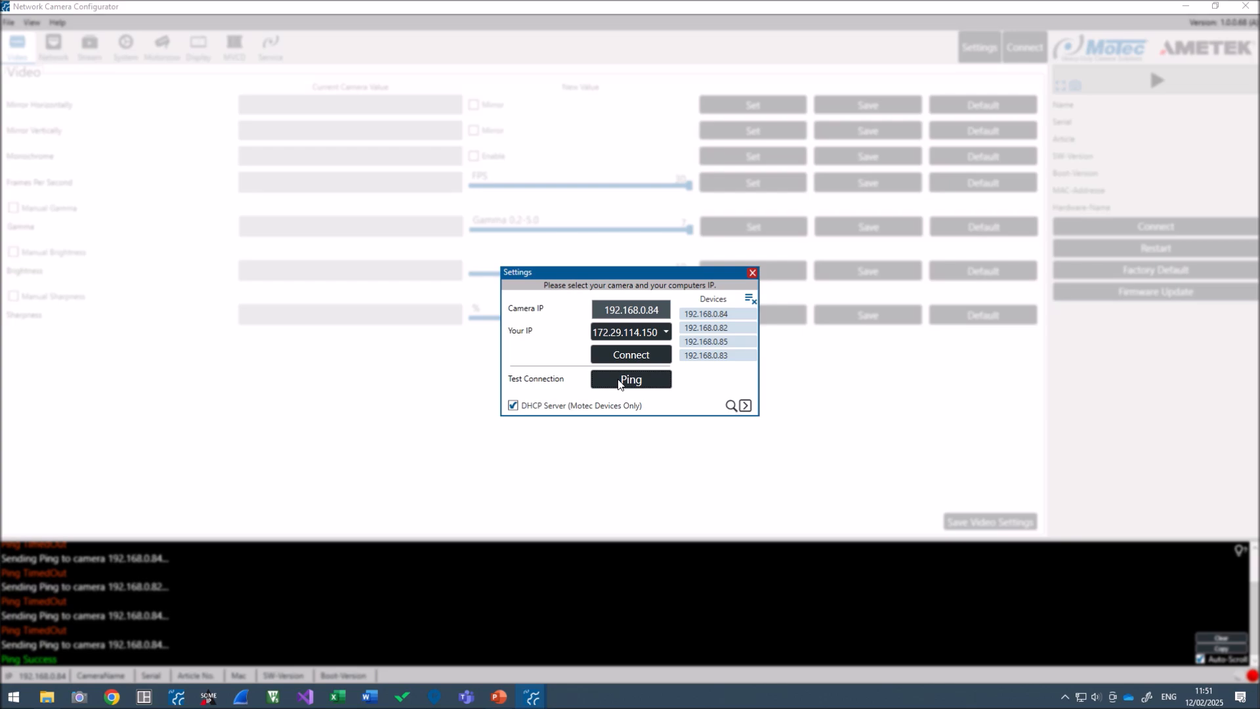
click(619, 381)
click(707, 343)
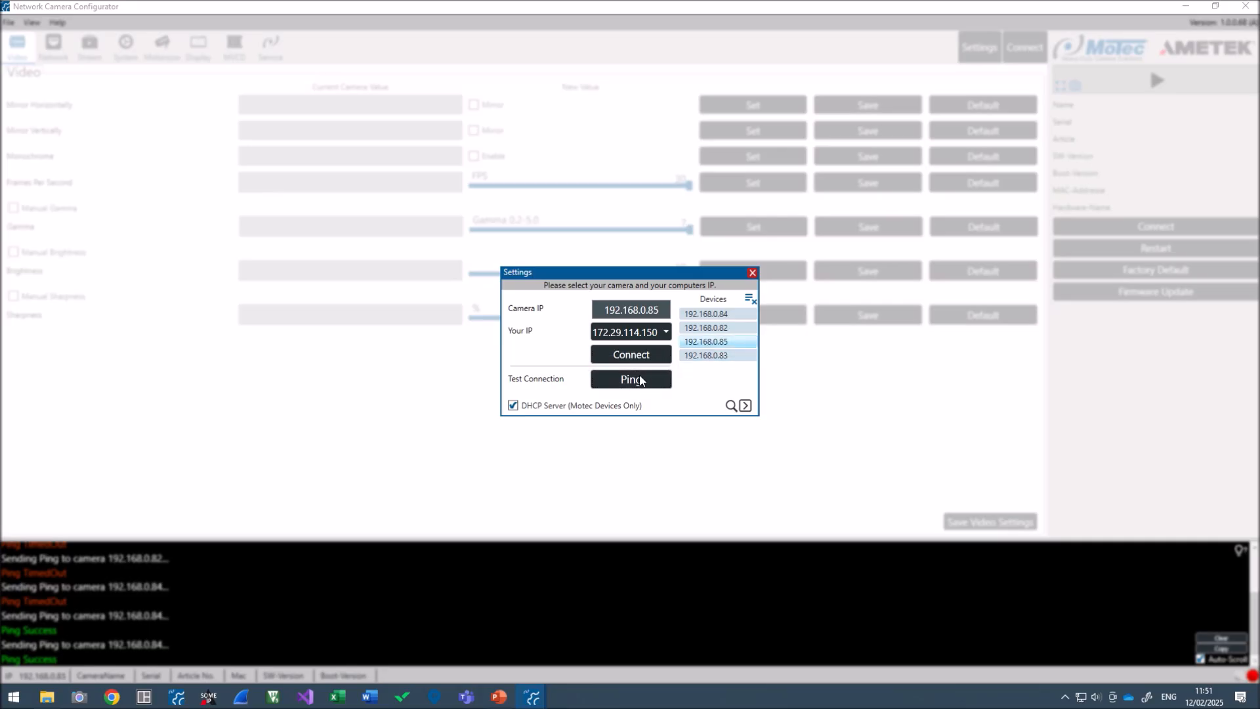
click(613, 353)
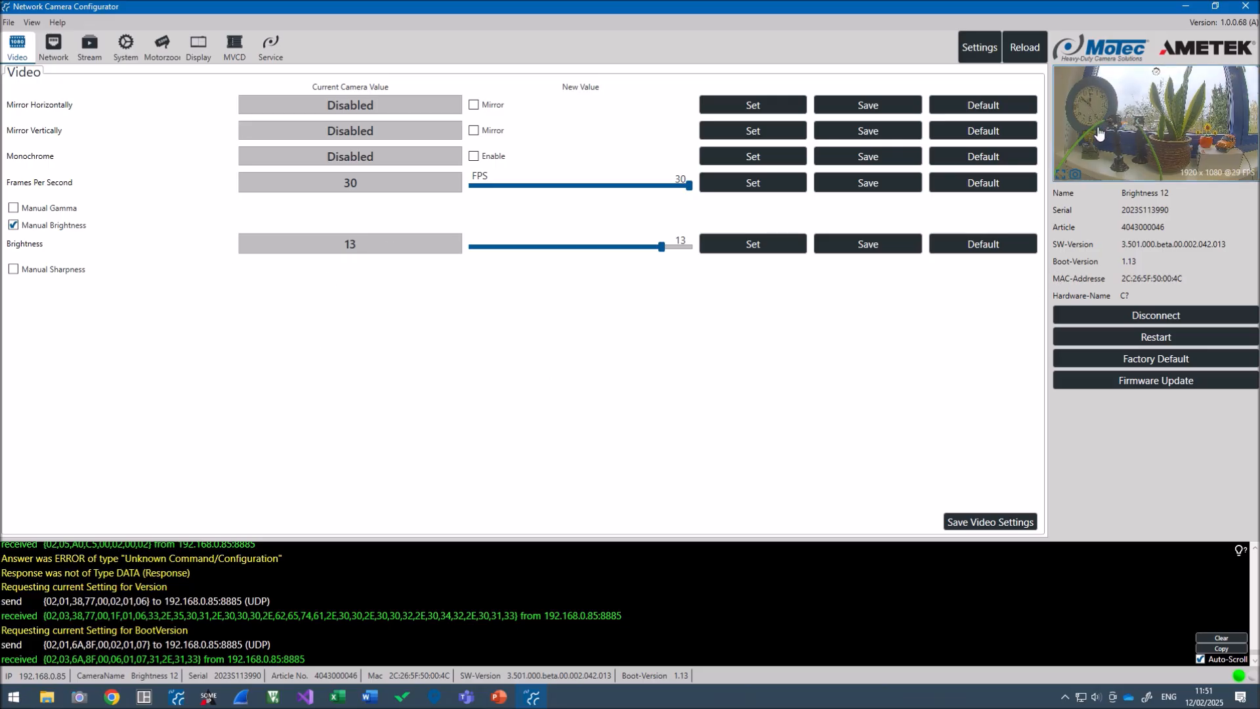
Enlarge the preview panel, check the live image full screen, then show the Stream settings (RTP, 1920 x 1080, bitrate 88)
drag(1047, 277, 1026, 302)
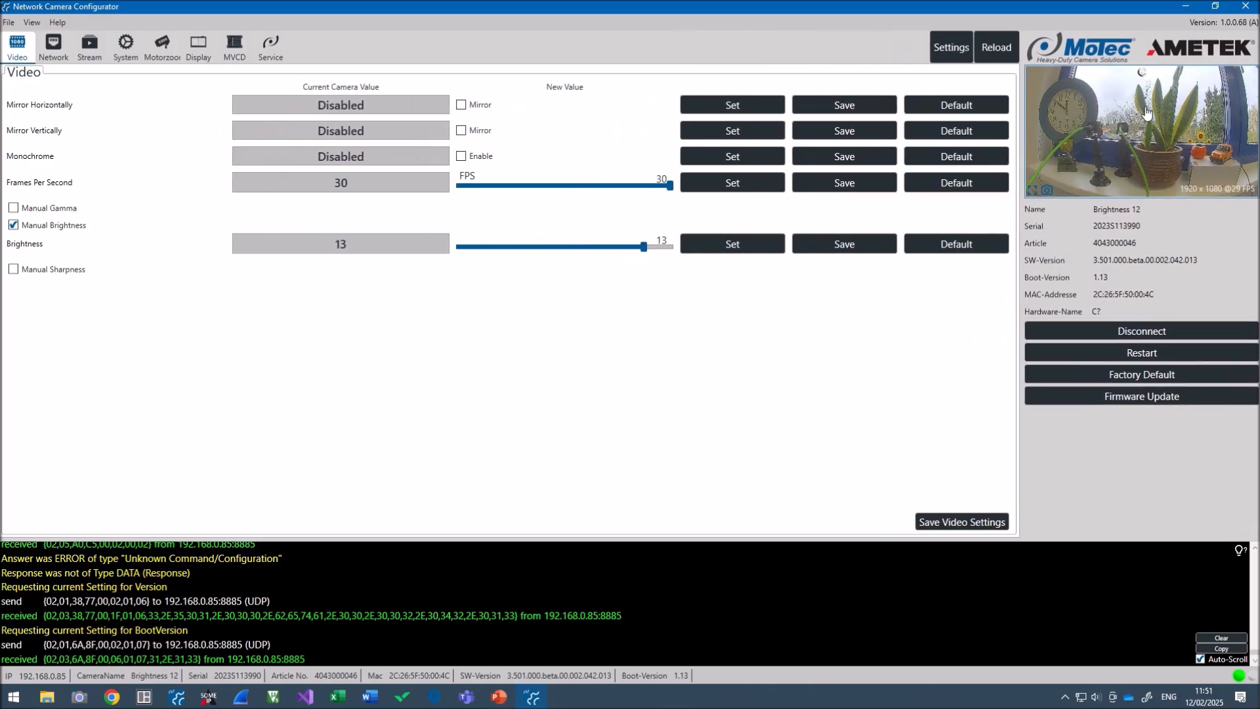
click(1034, 190)
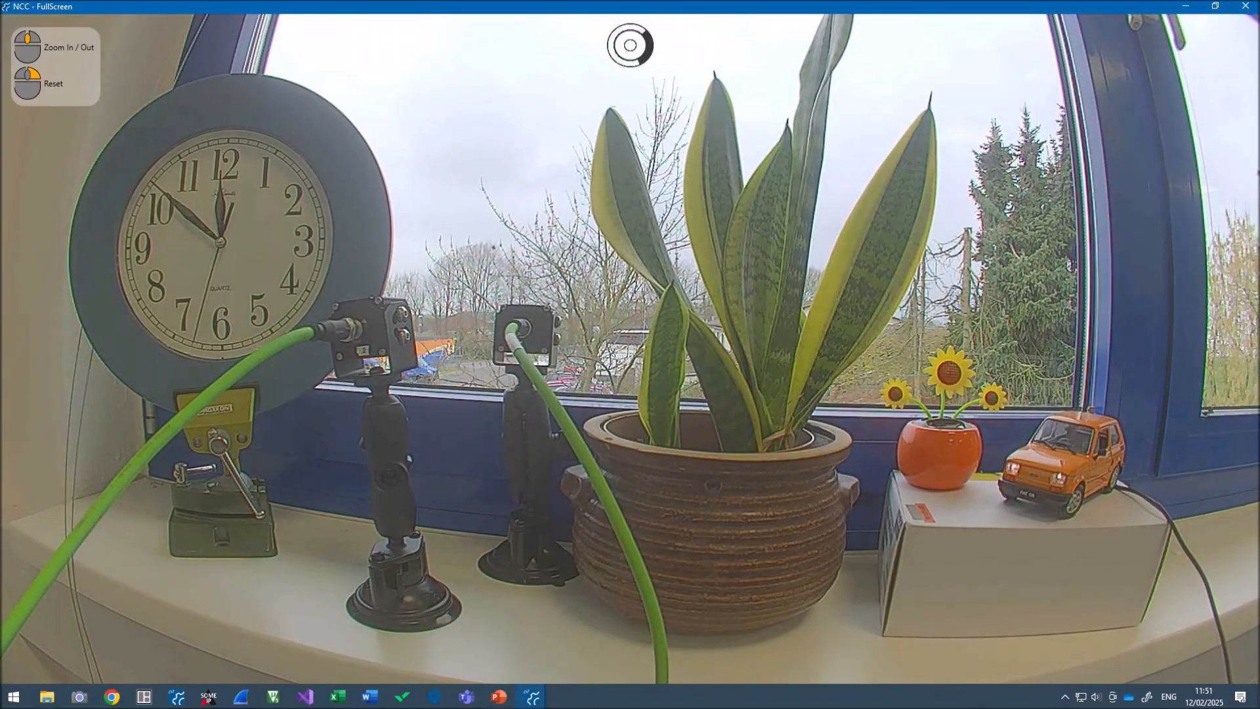
click(1246, 6)
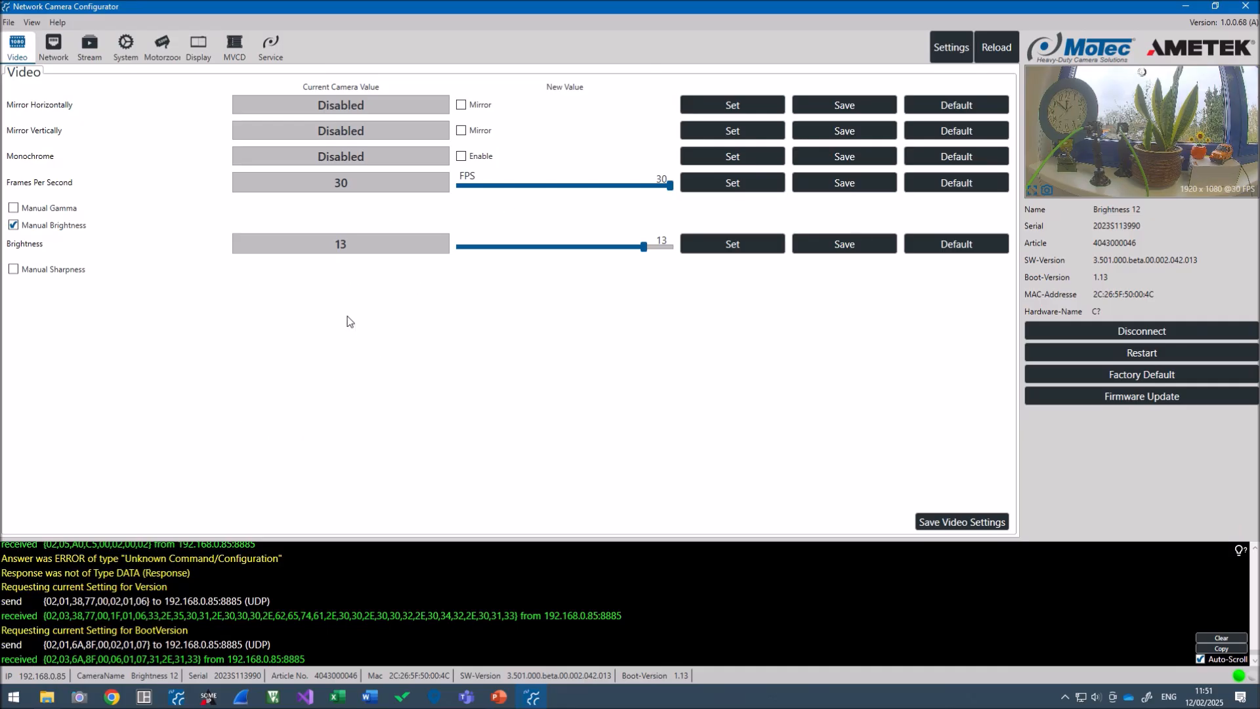
click(89, 45)
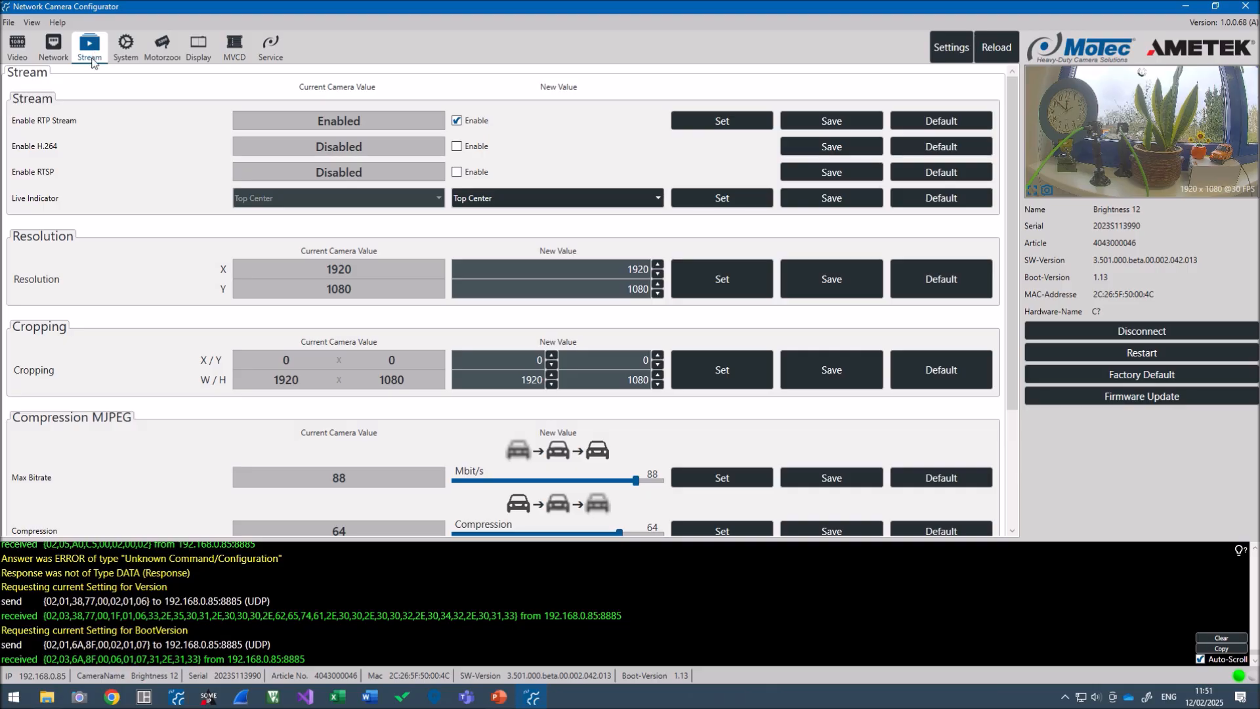